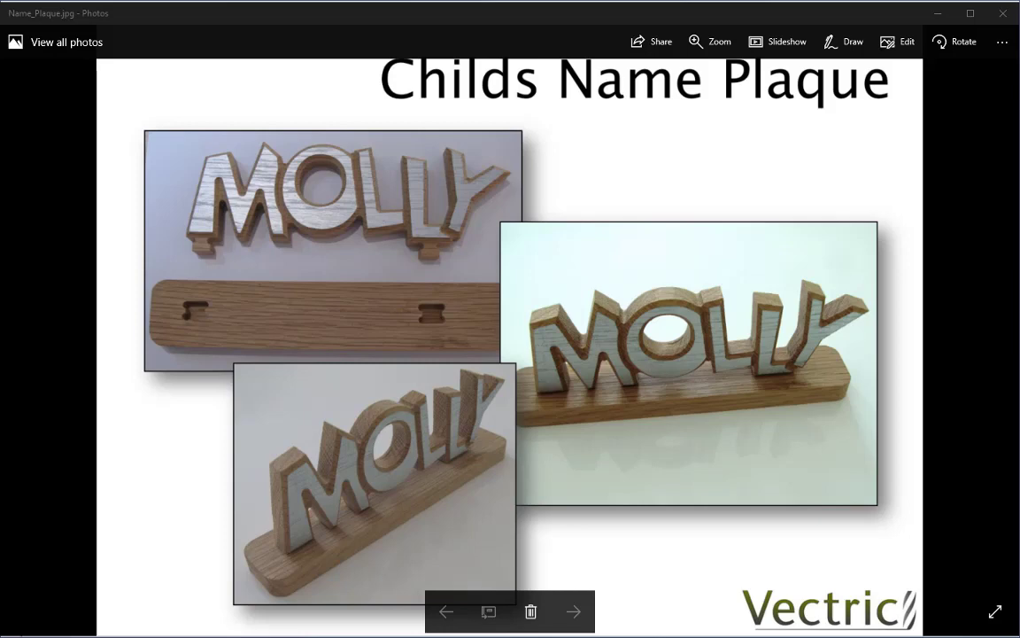
Step: Put away the plaque photo and close the open Childs_Name_Plaque job without saving its changes
left_click(937, 14)
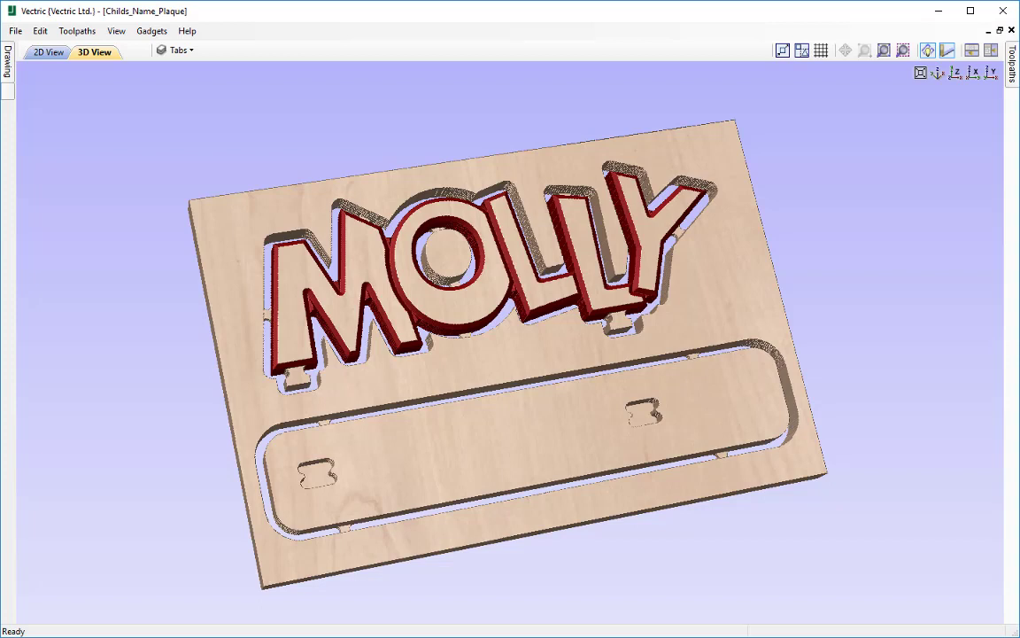
left_click(15, 30)
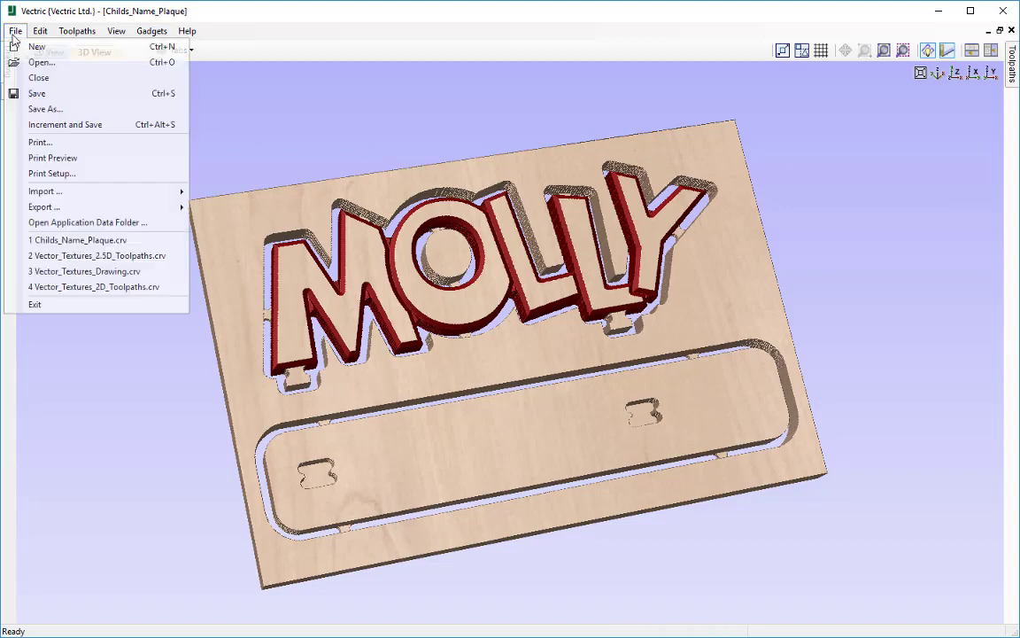
left_click(40, 77)
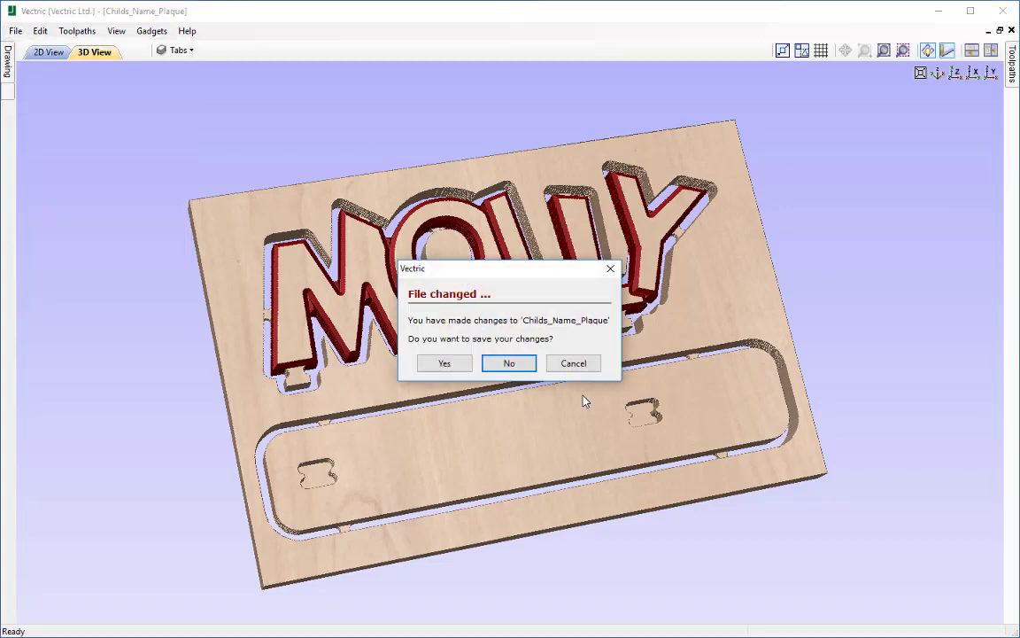
left_click(510, 363)
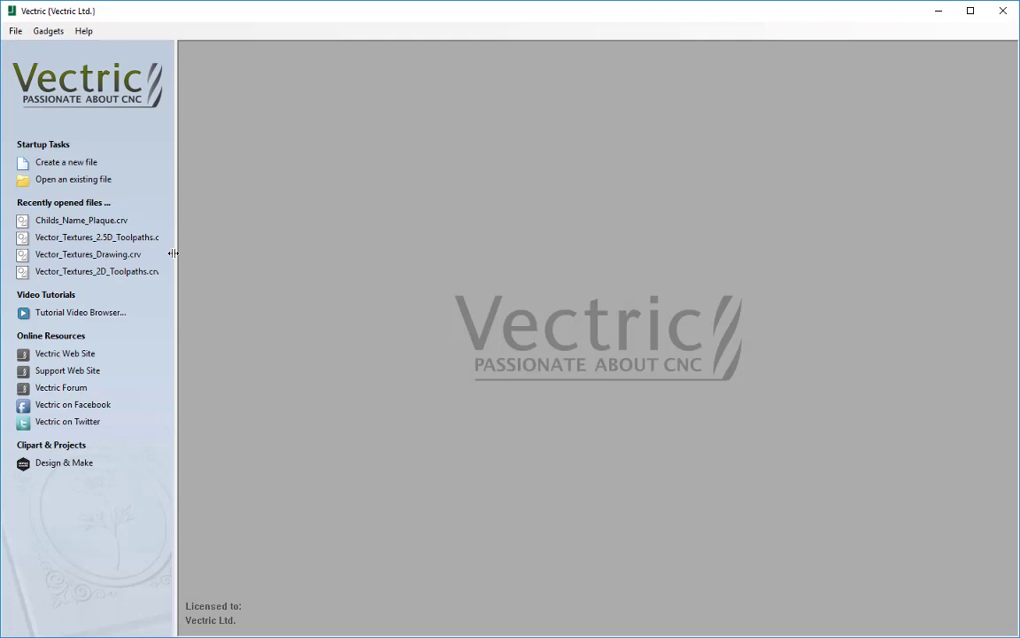
Step: Open the existing file Childs_Name_Plaque.crv from the Childs_Name_Plaque_FILES folder
left_click(55, 179)
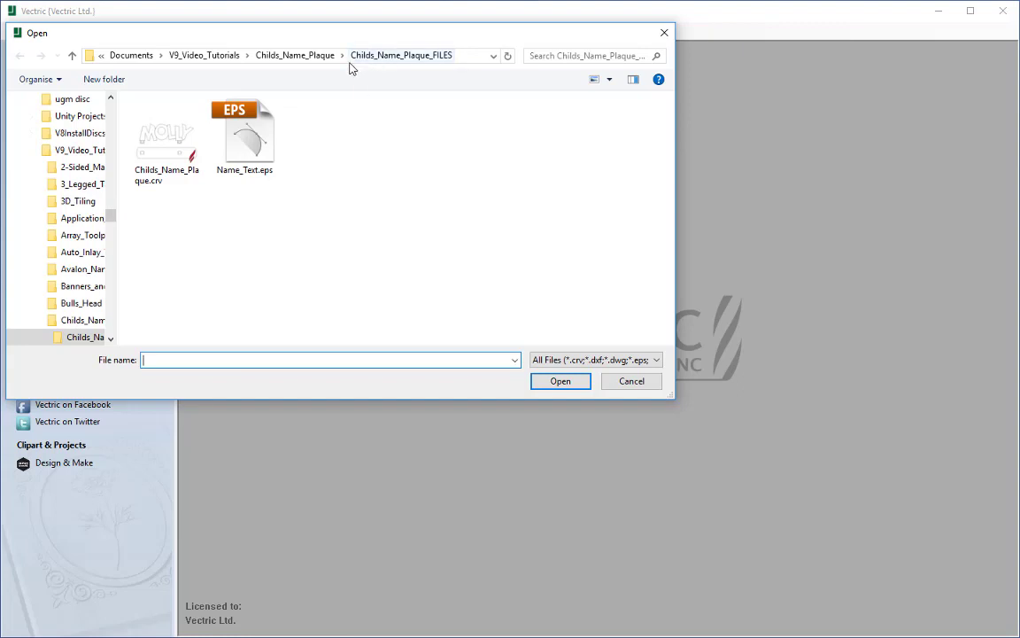
left_click(181, 158)
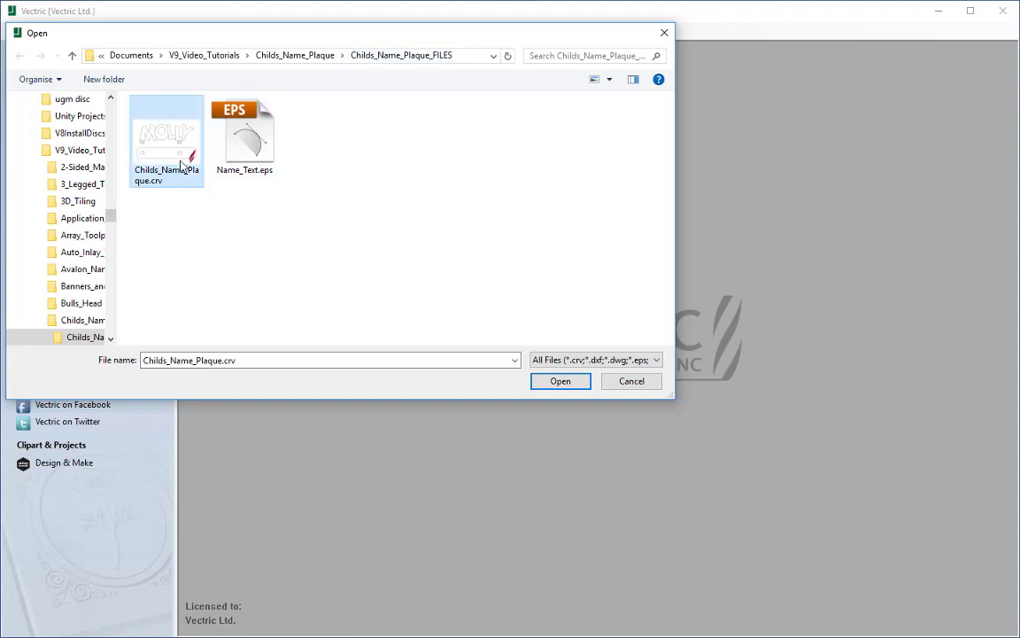
left_click(562, 381)
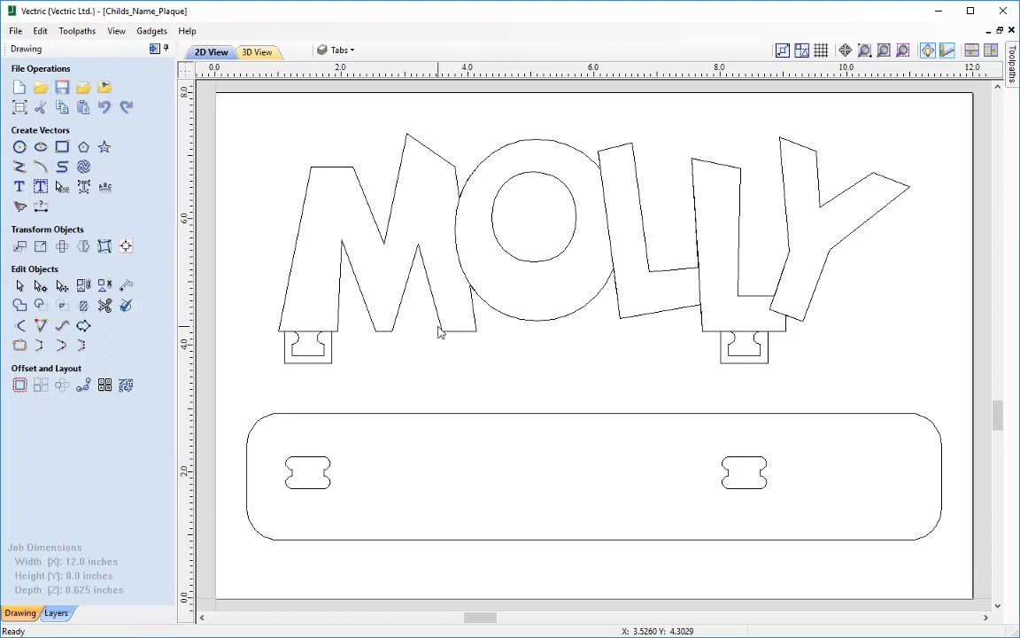
Step: Hide the Slots, Tabs, VProfile and Cutout layers one by one to see which vectors each contains
left_click(350, 53)
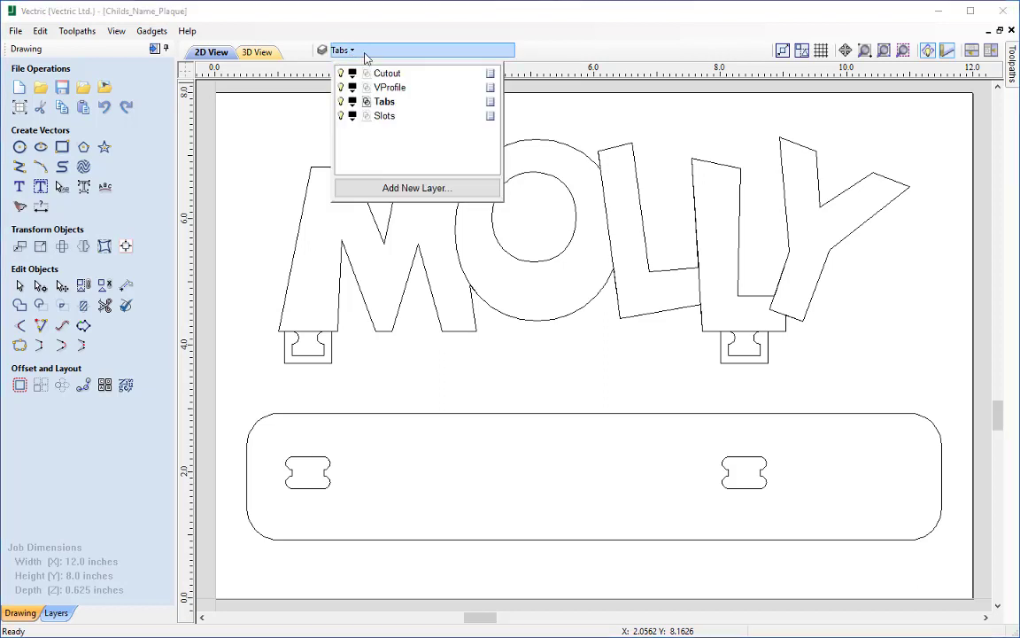
left_click(340, 115)
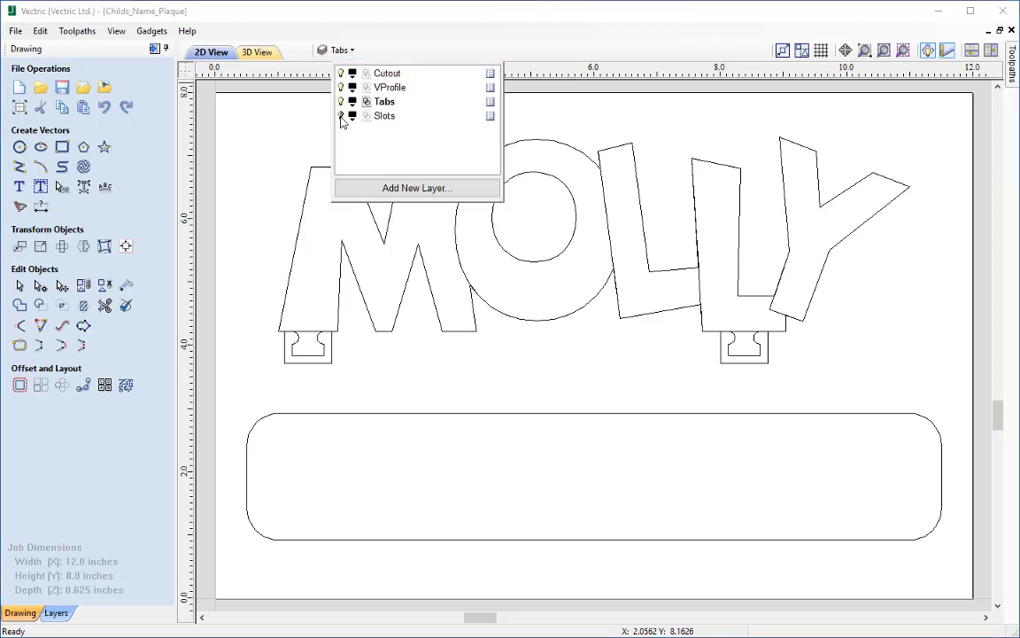
left_click(341, 101)
left_click(341, 87)
left_click(341, 74)
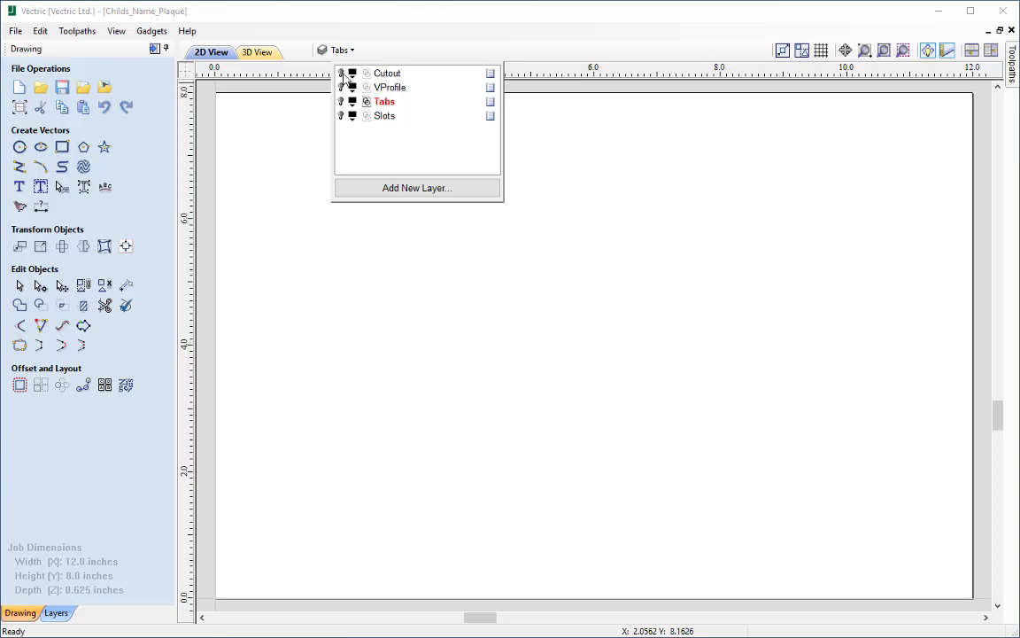
Step: Turn the Cutout, VProfile, Tabs and Slots layers back on while examining the vectors on each
left_click(341, 74)
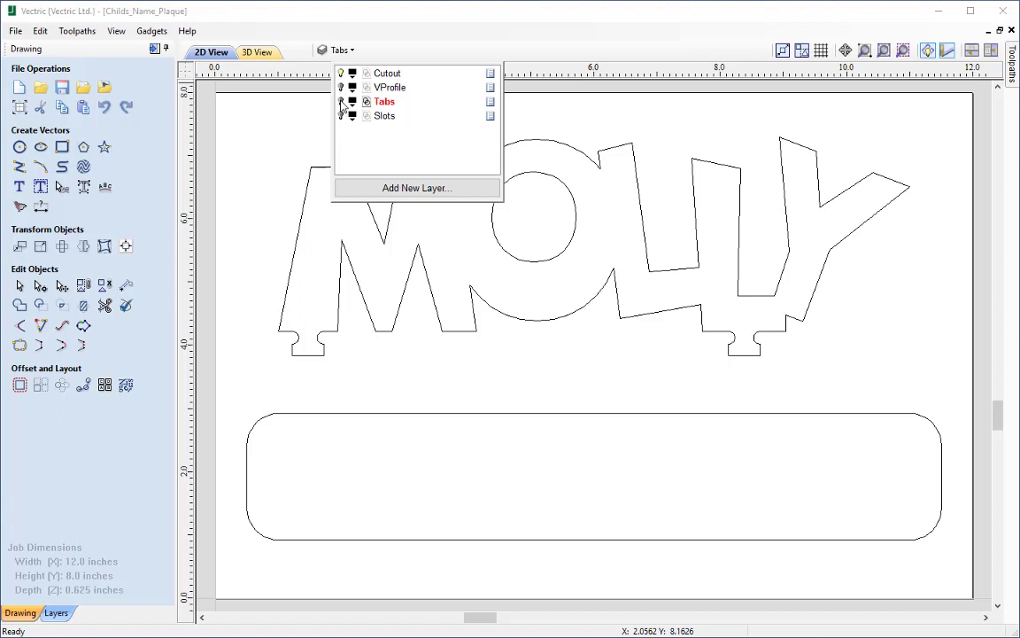
left_click(341, 117)
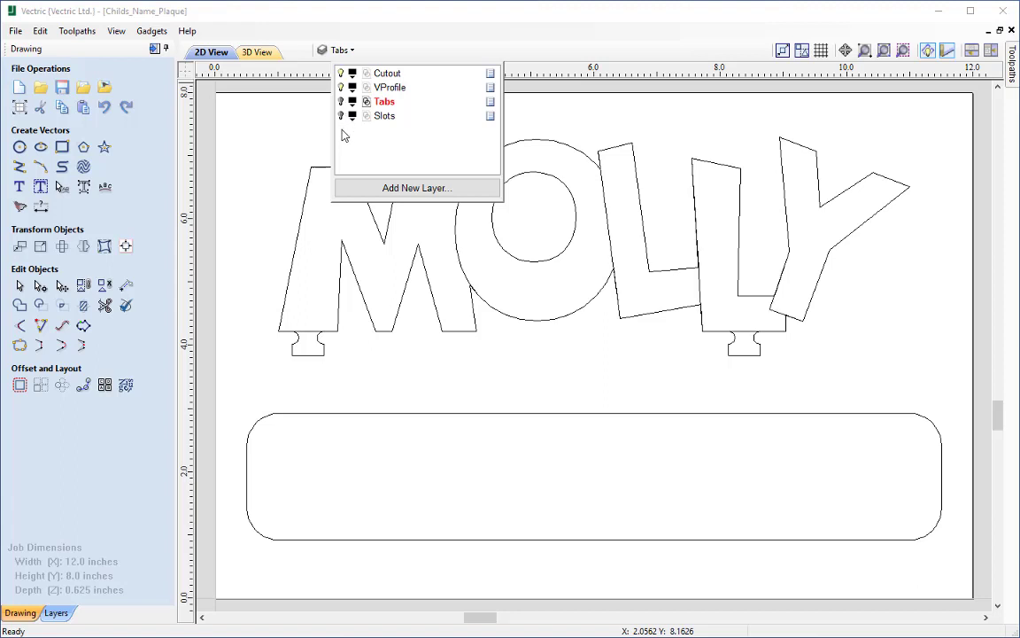
left_click(341, 74)
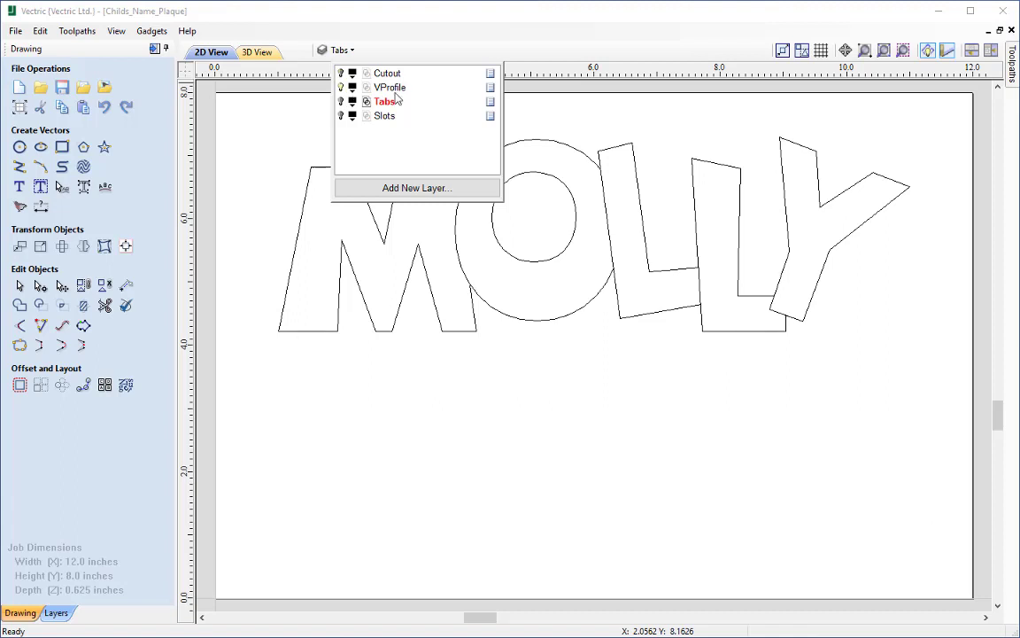
left_click(341, 74)
left_click(341, 101)
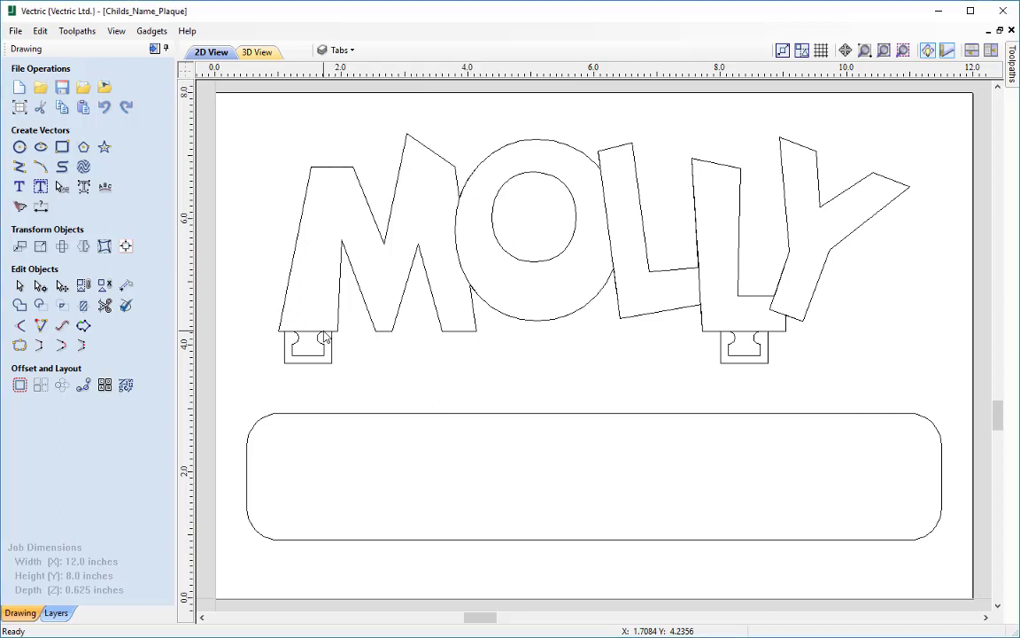
left_click(341, 49)
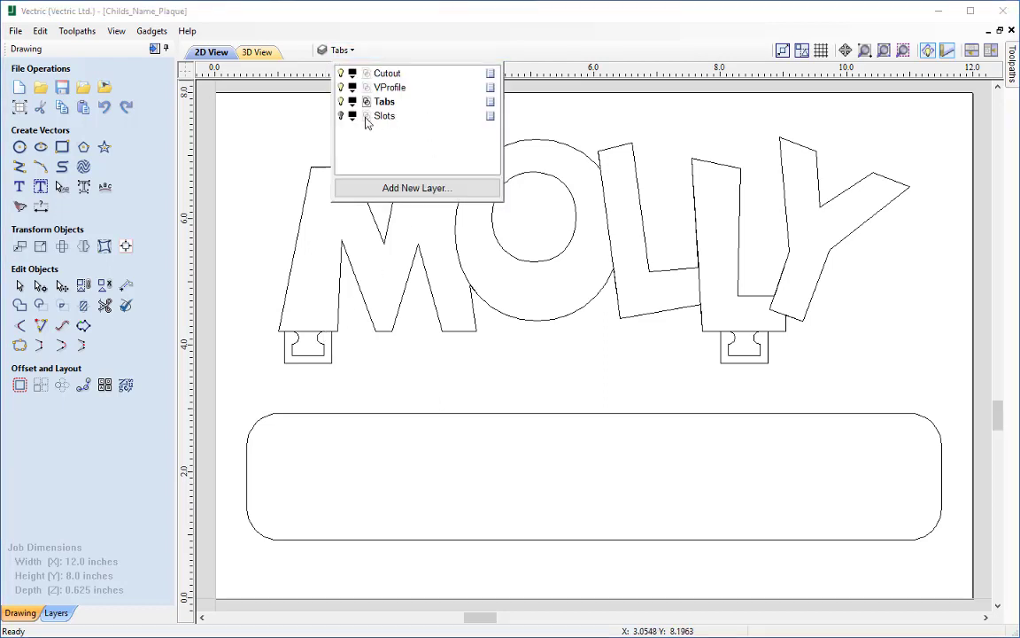
left_click(341, 116)
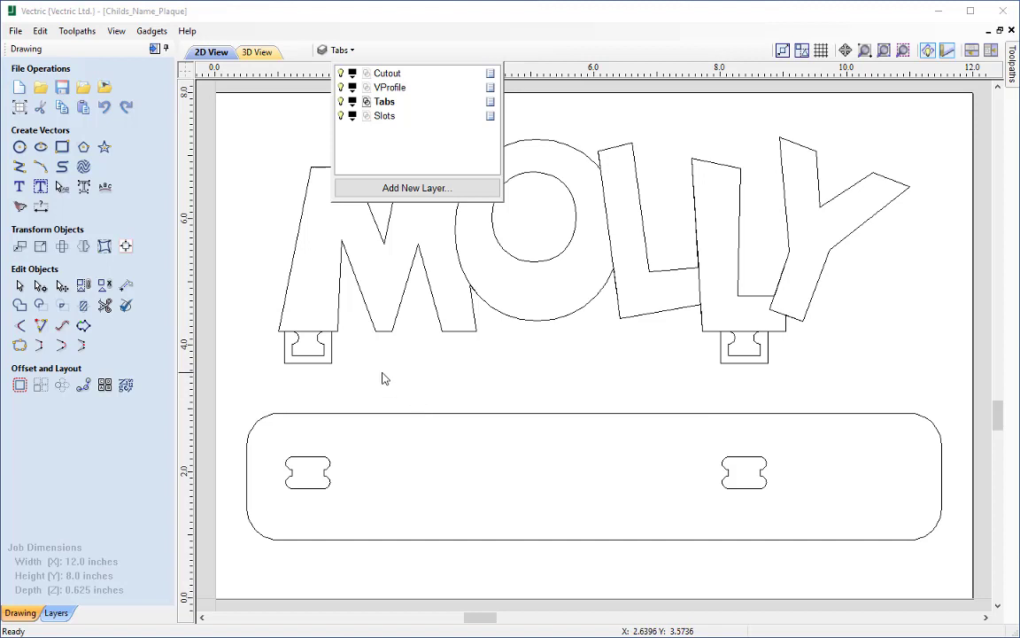
Step: Switch to the toolpath layout and set the home position's Z gap above material to 0.3 inches in the material setup
left_click(155, 50)
left_click(155, 50)
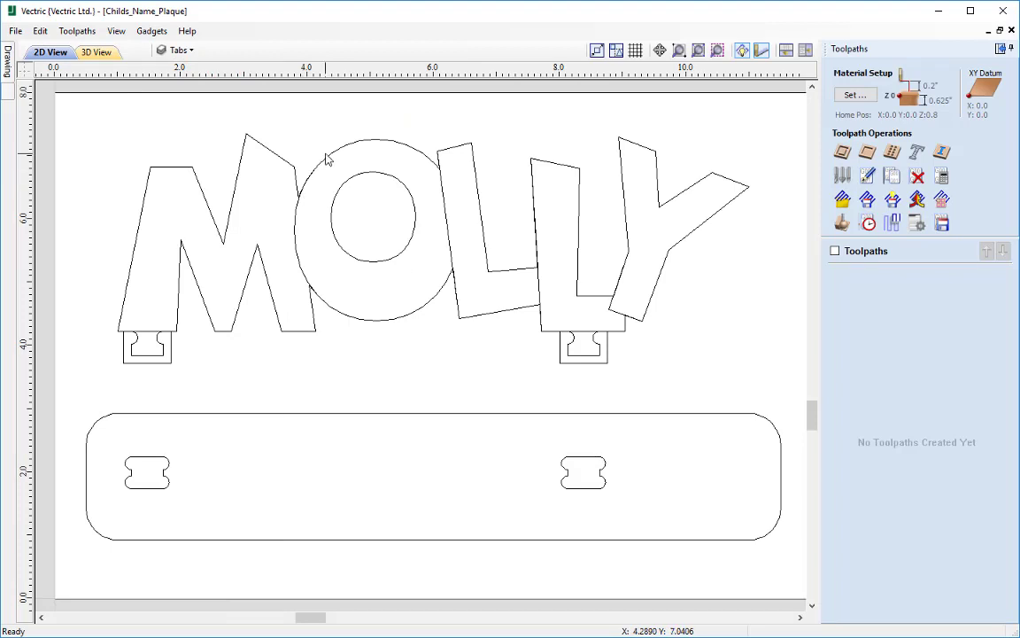
left_click(854, 95)
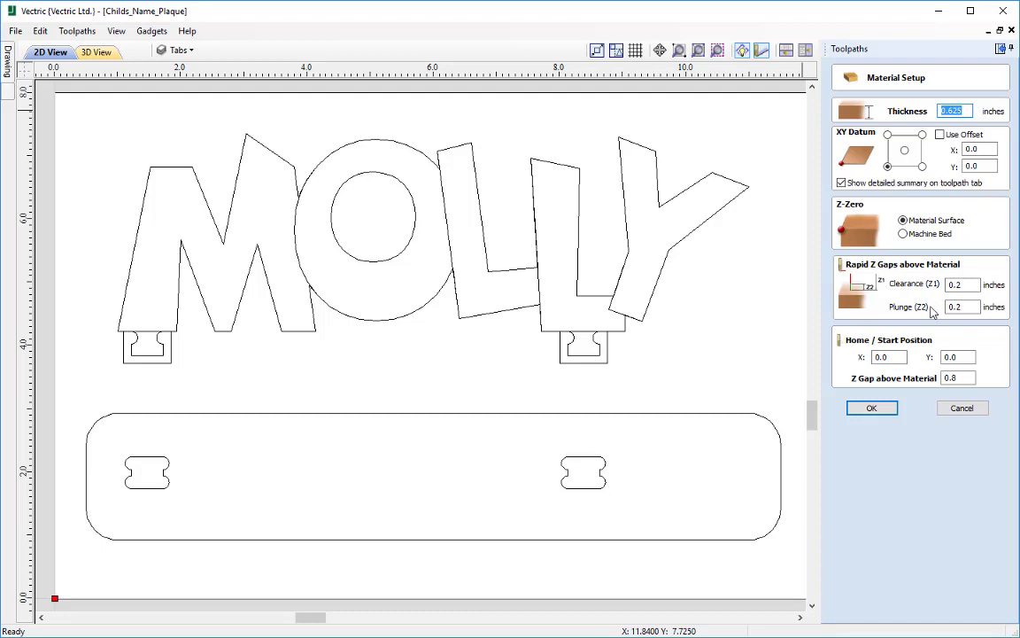
left_click(967, 379)
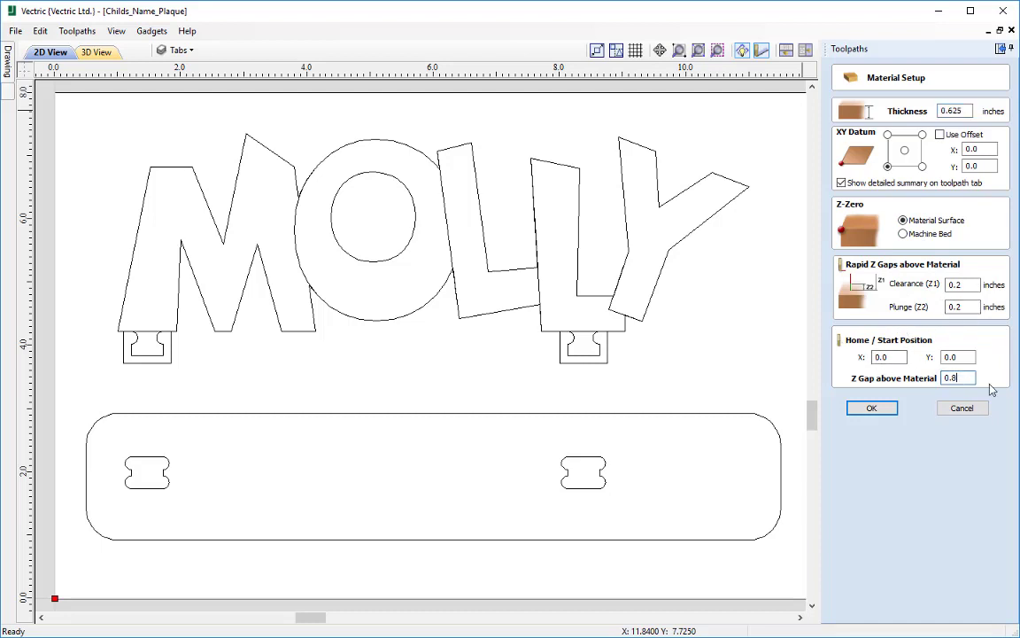
key("BackSpace")
type("3")
left_click(874, 409)
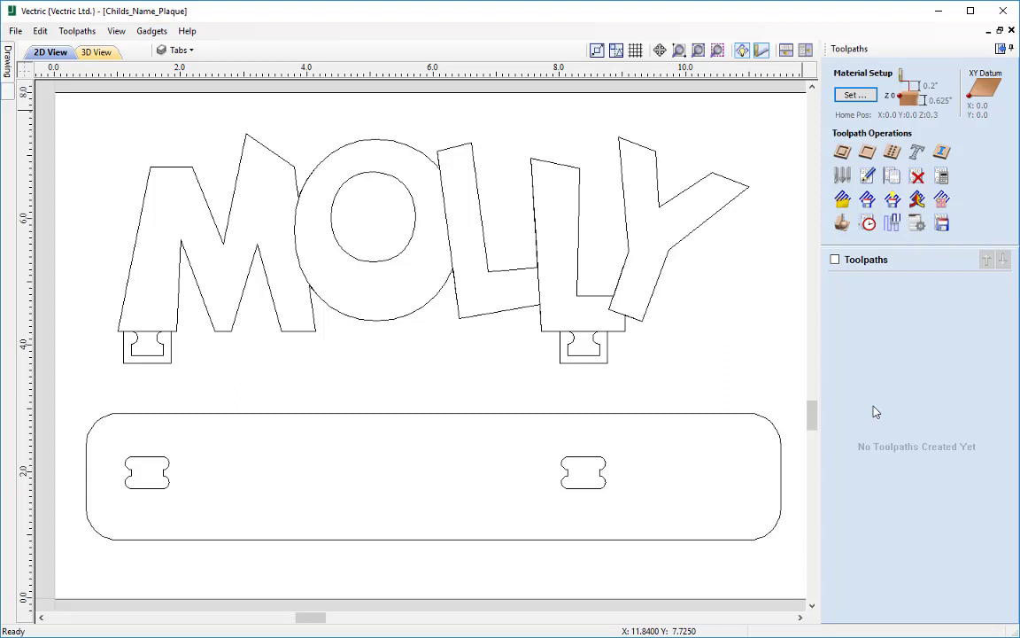
Step: Start a 2D profile toolpath with a cut depth of 0.1 inches
left_click(842, 154)
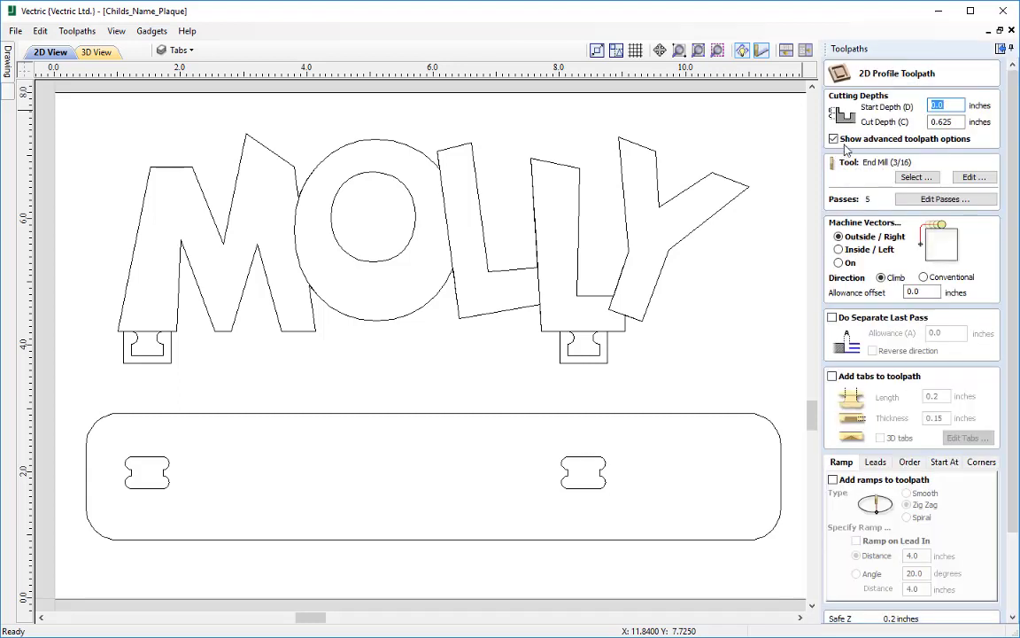
key("Tab")
type("0.1")
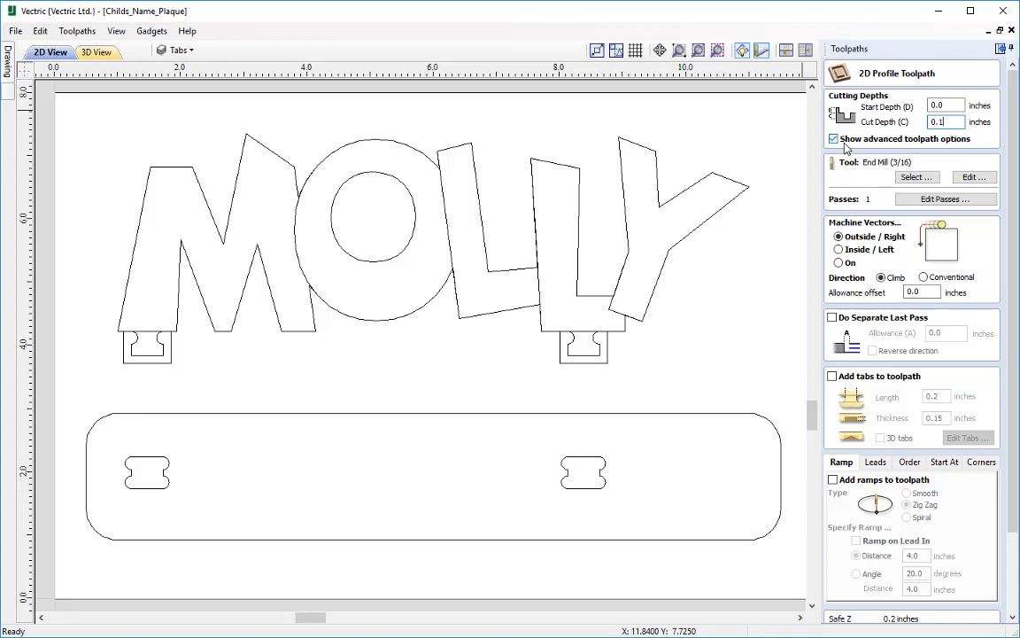
scroll(871, 241, "down", 2)
scroll(873, 248, "down", 4)
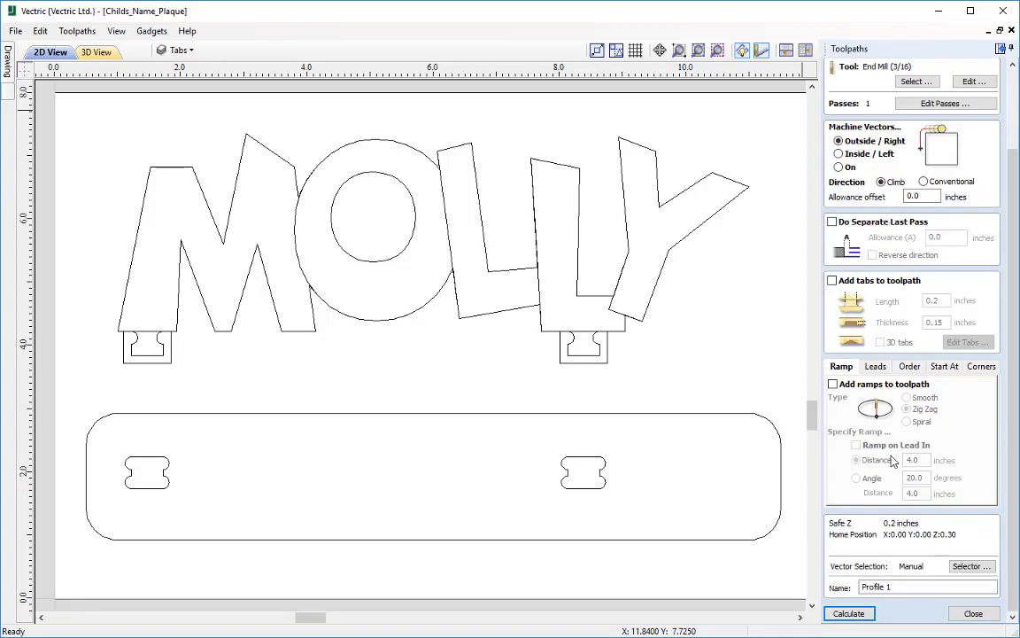
scroll(956, 524, "up", 5)
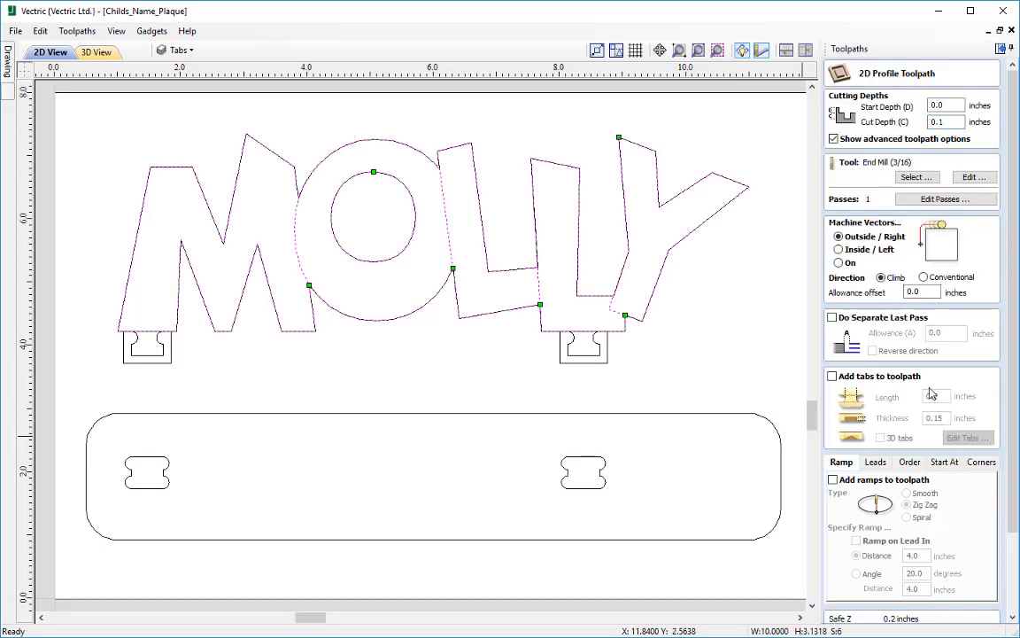
Step: Assign the V-Bit (90 deg 0.5") tool to the profile toolpath and machine on the vectors
left_click(912, 178)
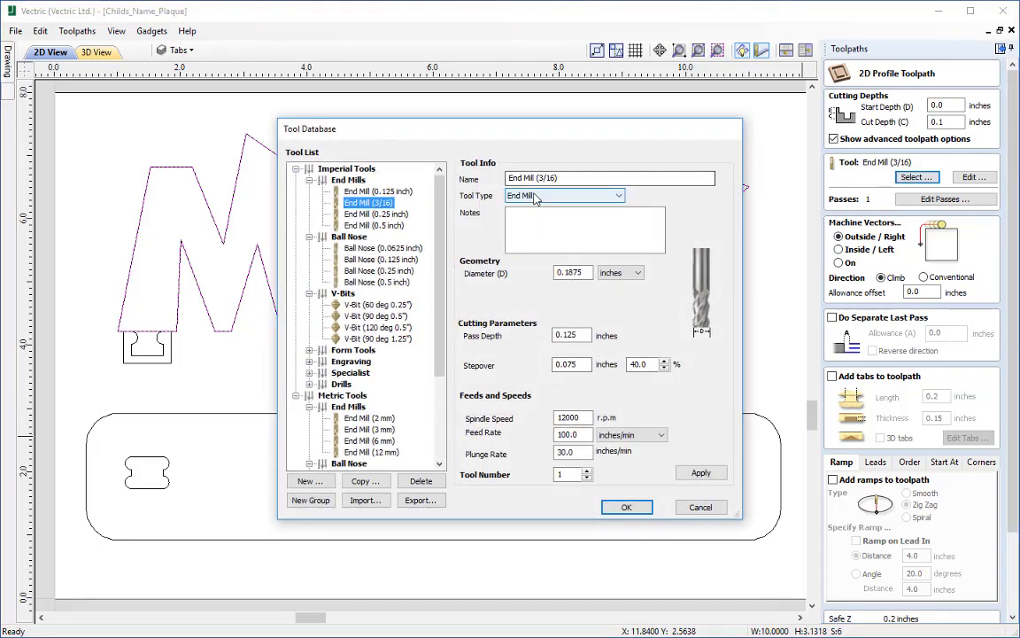
left_click(390, 316)
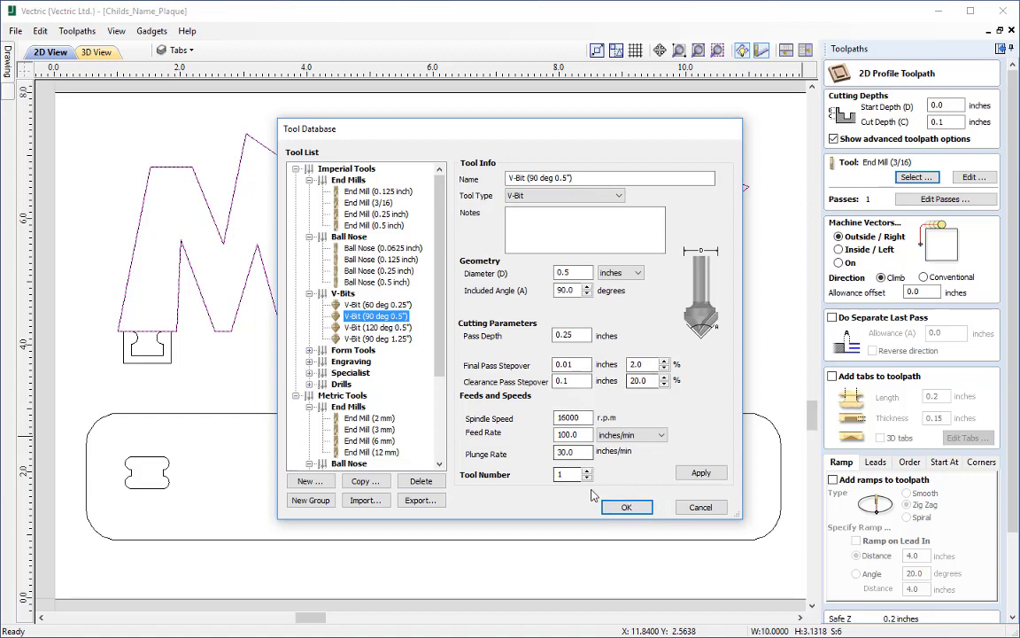
left_click(619, 508)
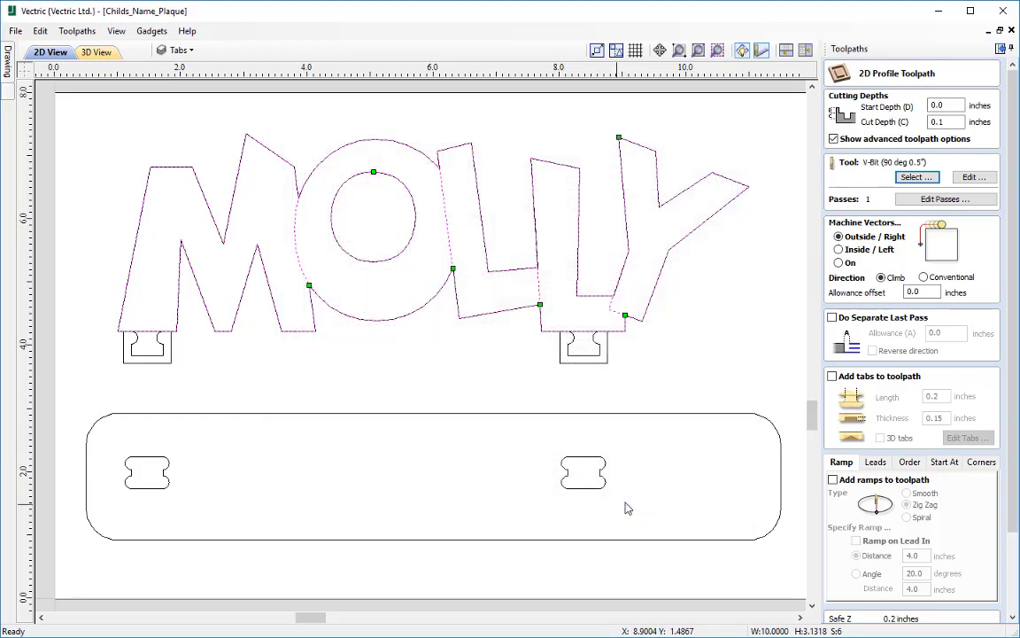
left_click(839, 263)
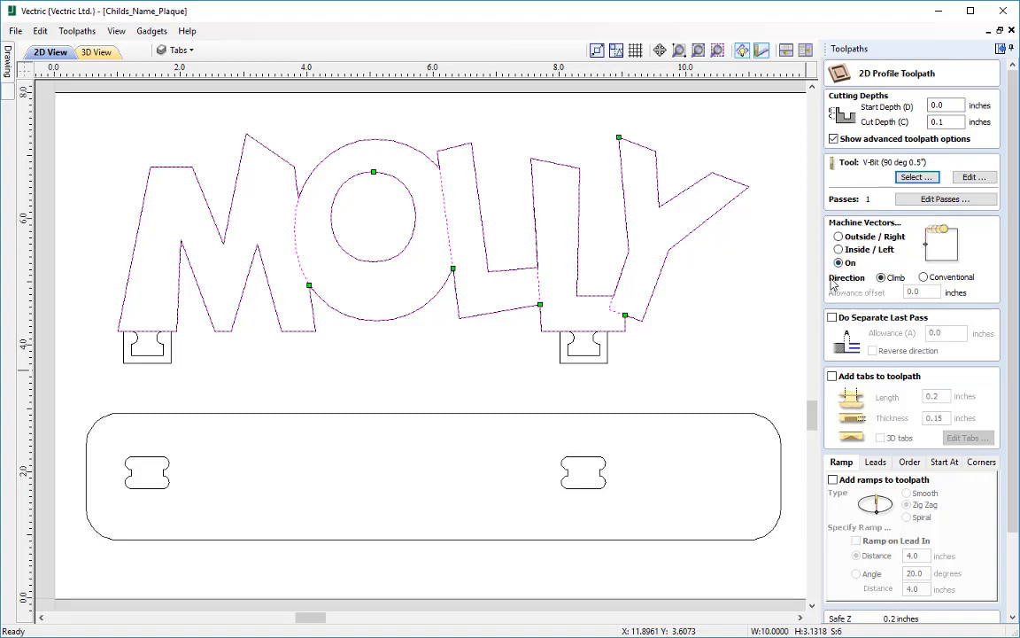
Step: Set the toolpath's vector selector to use only the VProfile layer instead of Cutout, associated with the toolpath
scroll(864, 350, "down", 3)
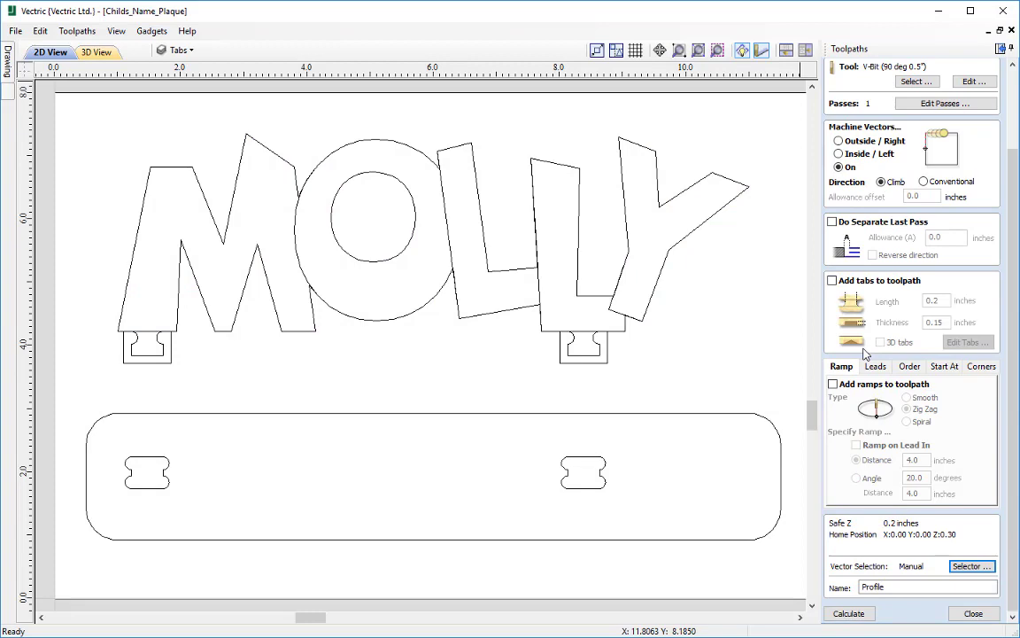
left_click(962, 567)
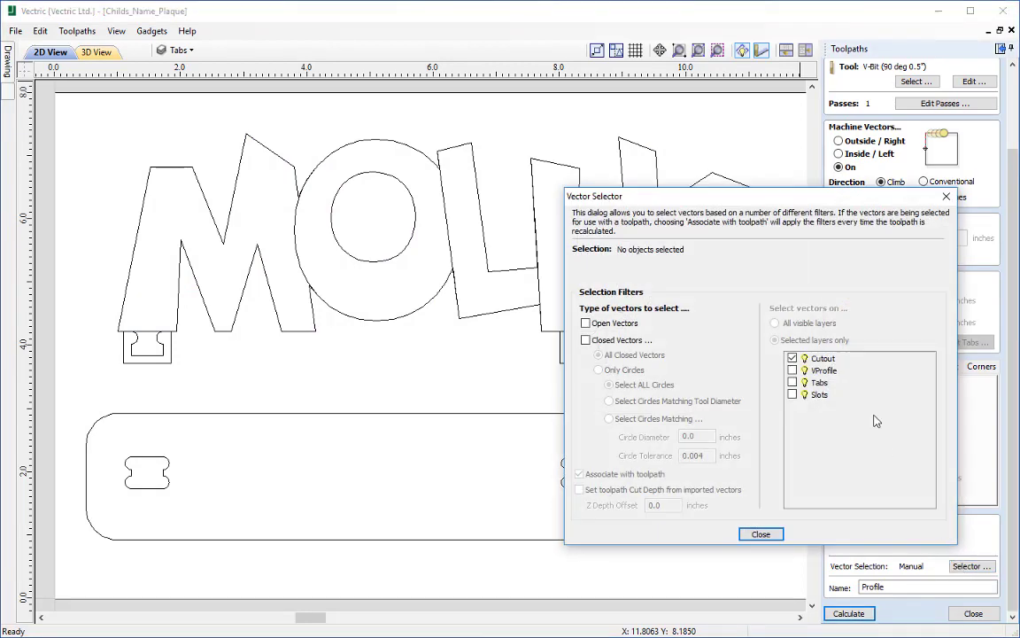
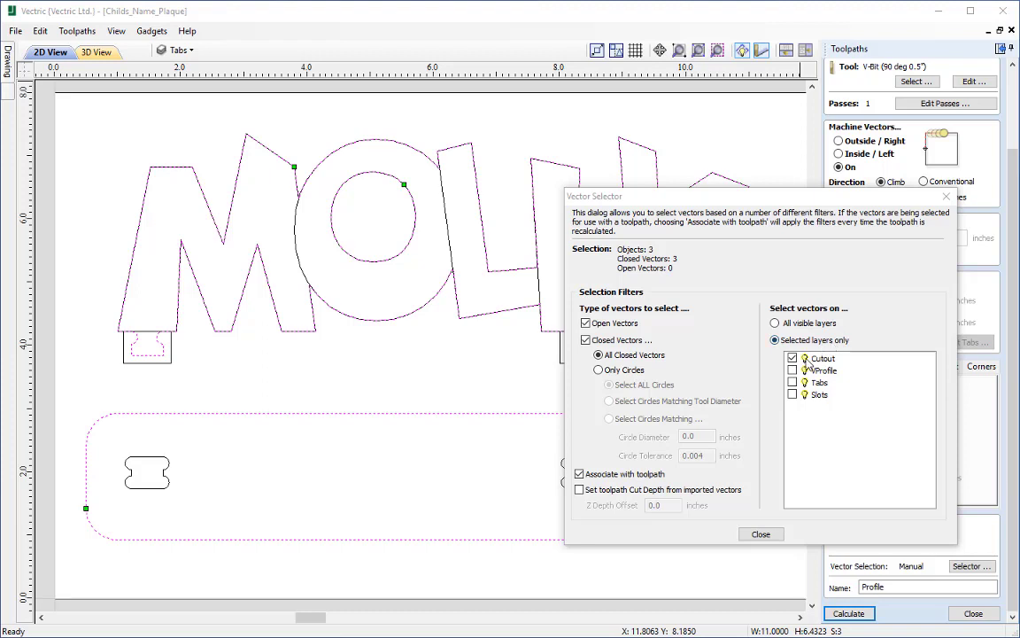
left_click(792, 358)
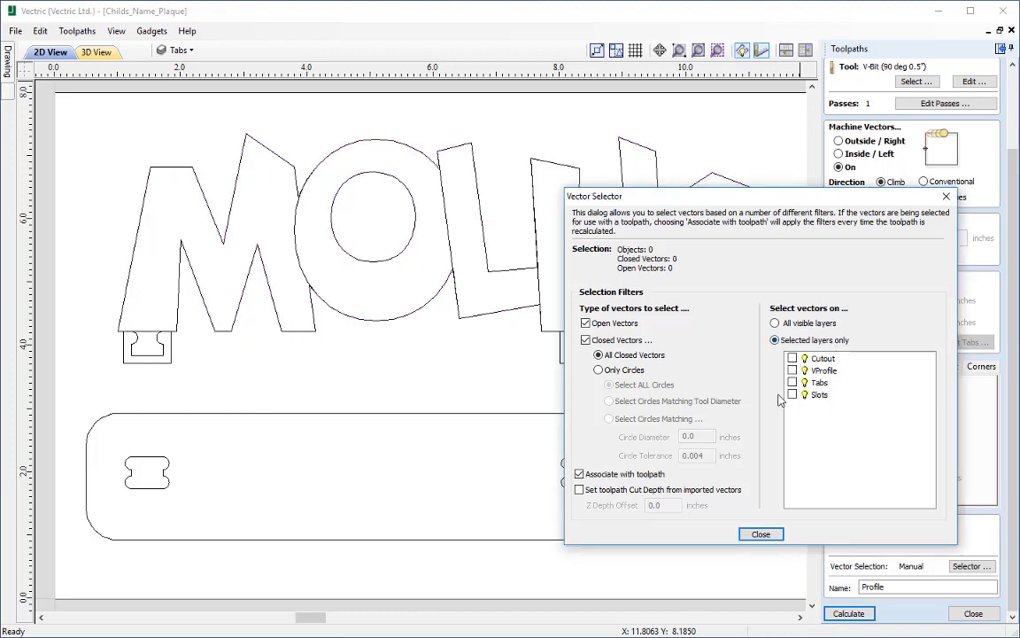
left_click(792, 370)
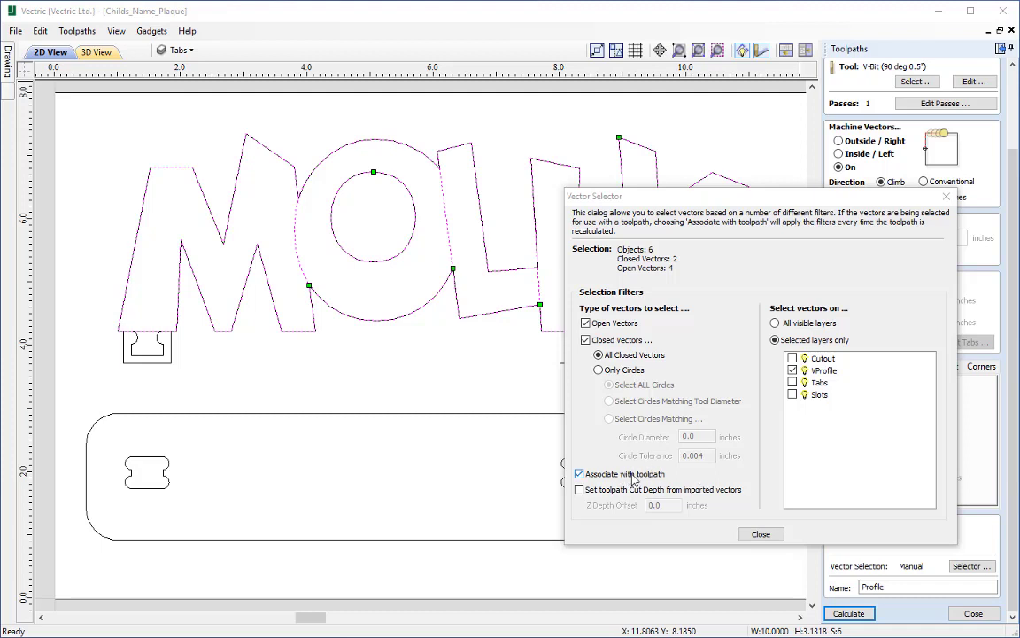
left_click(761, 535)
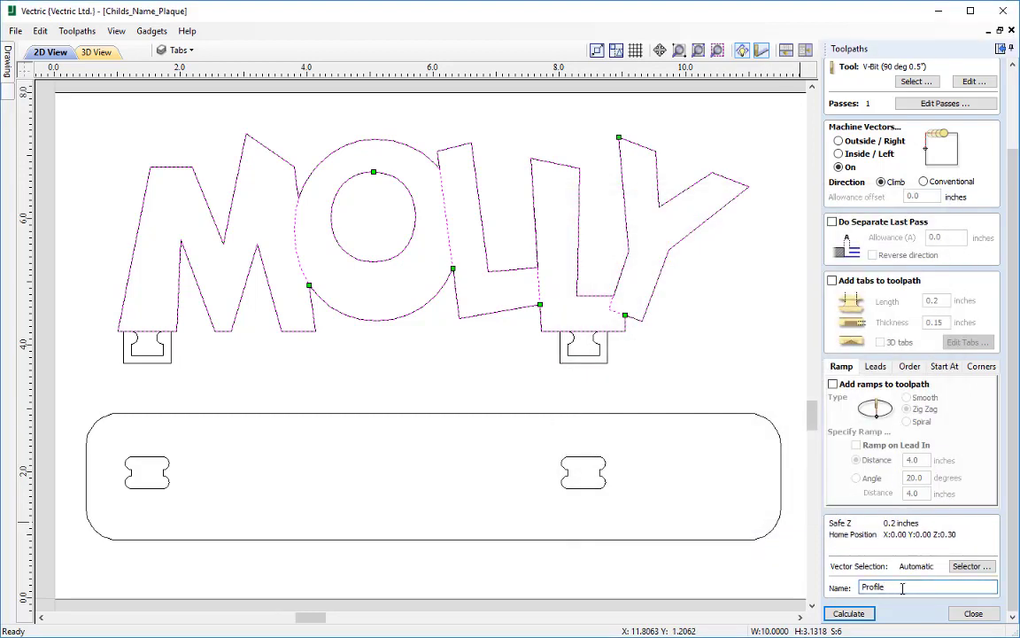
Step: Name the profile toolpath VProfile and calculate it
left_click(875, 586)
type("V")
left_click(862, 614)
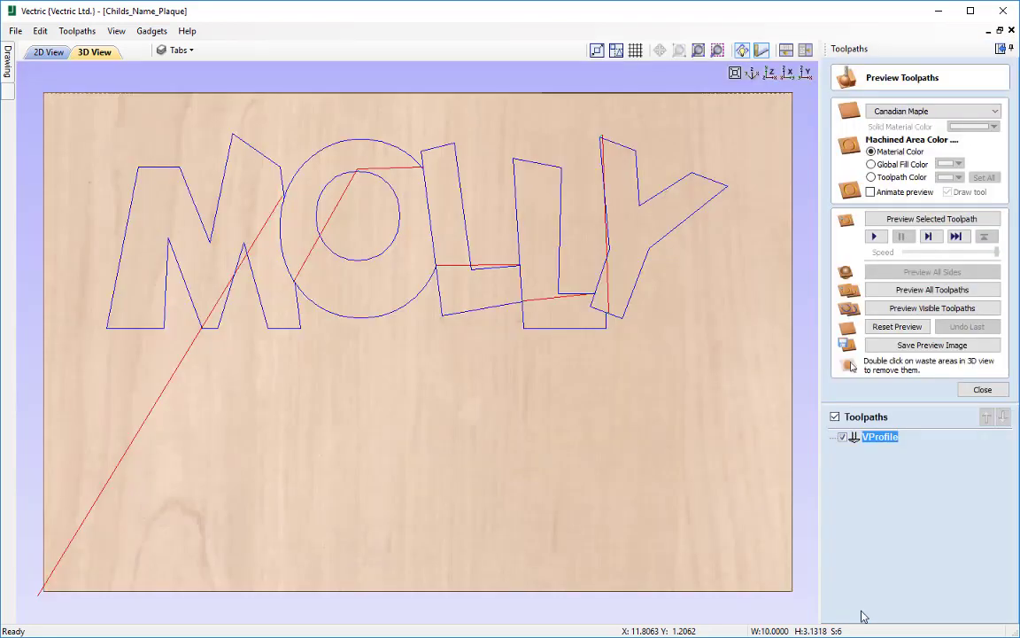
Step: Preview the VProfile toolpath in 3D with a dark red toolpath color, inspect the carved letters and close the preview
left_click(903, 221)
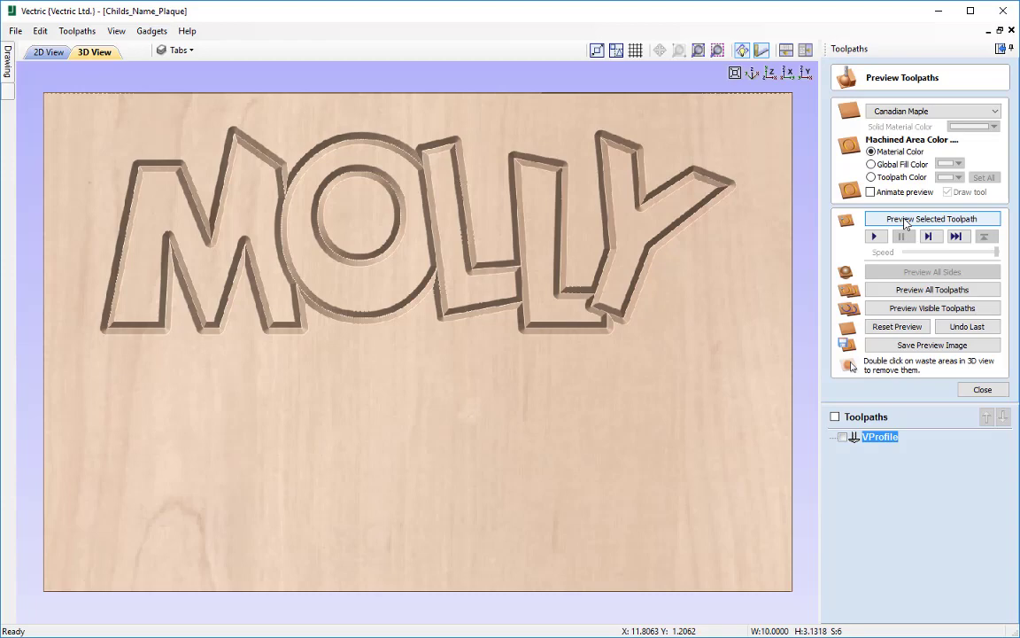
left_click(889, 179)
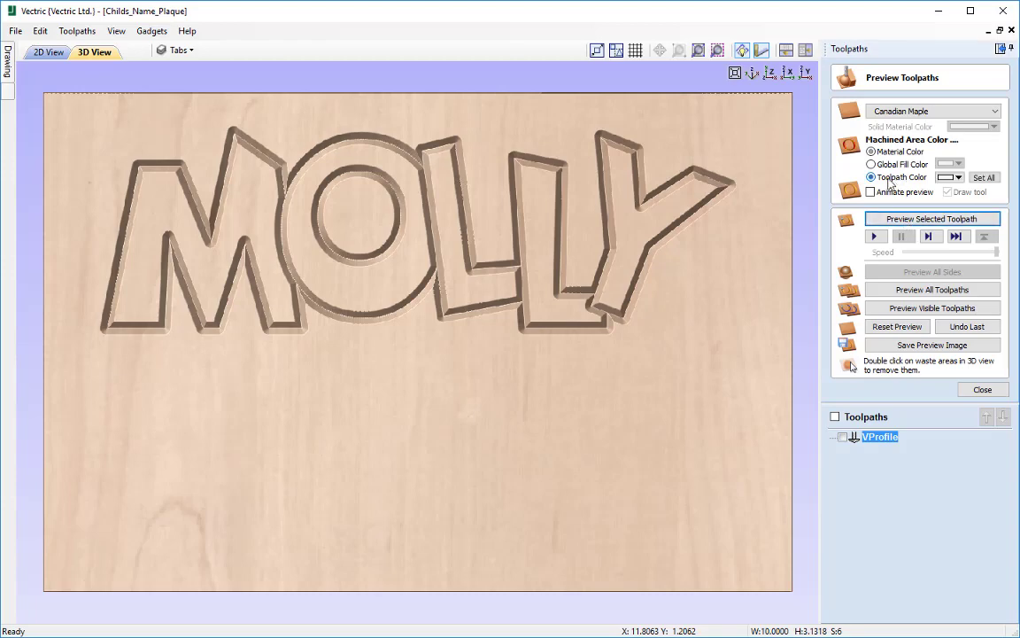
left_click(953, 178)
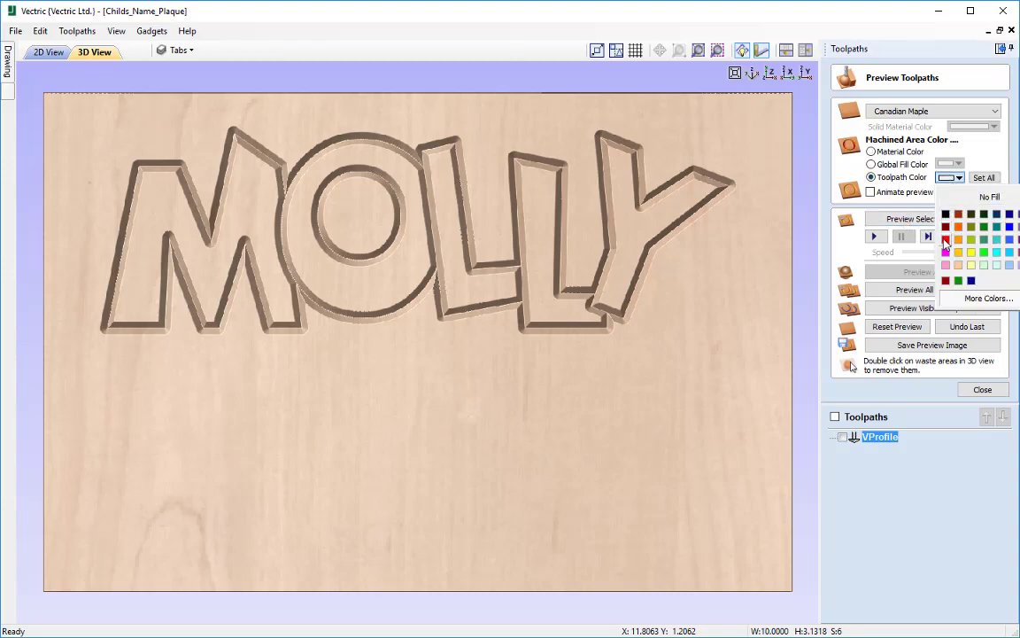
left_click(946, 227)
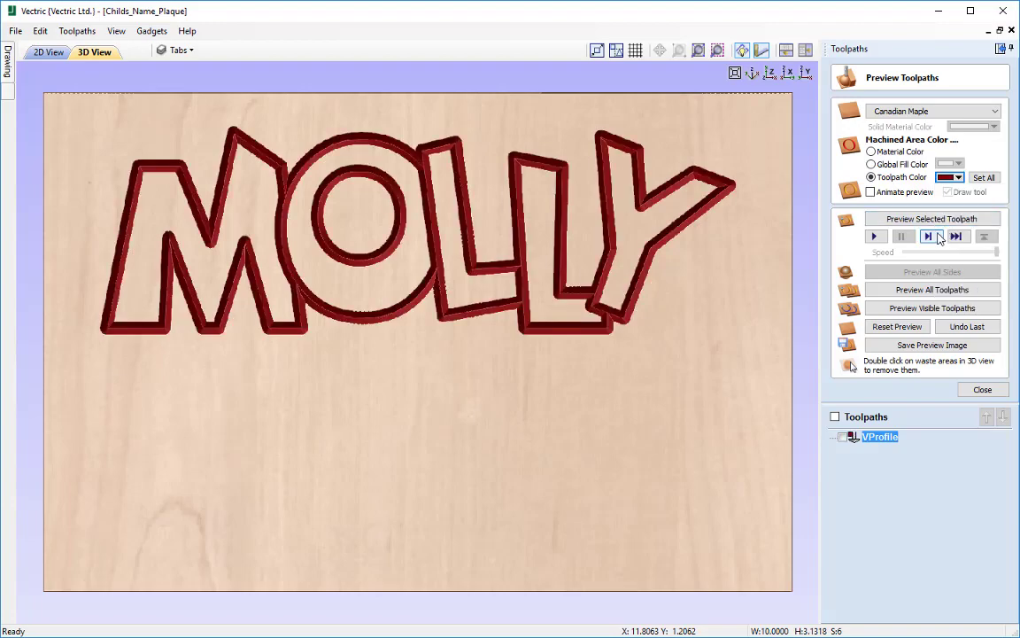
left_click_drag(635, 374, 510, 403)
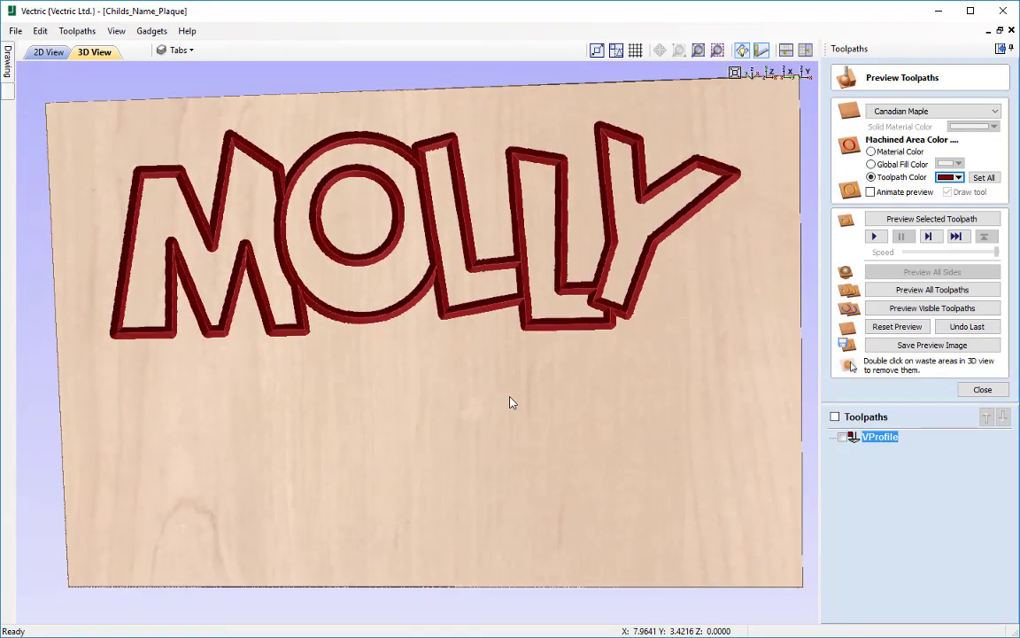
left_click(978, 391)
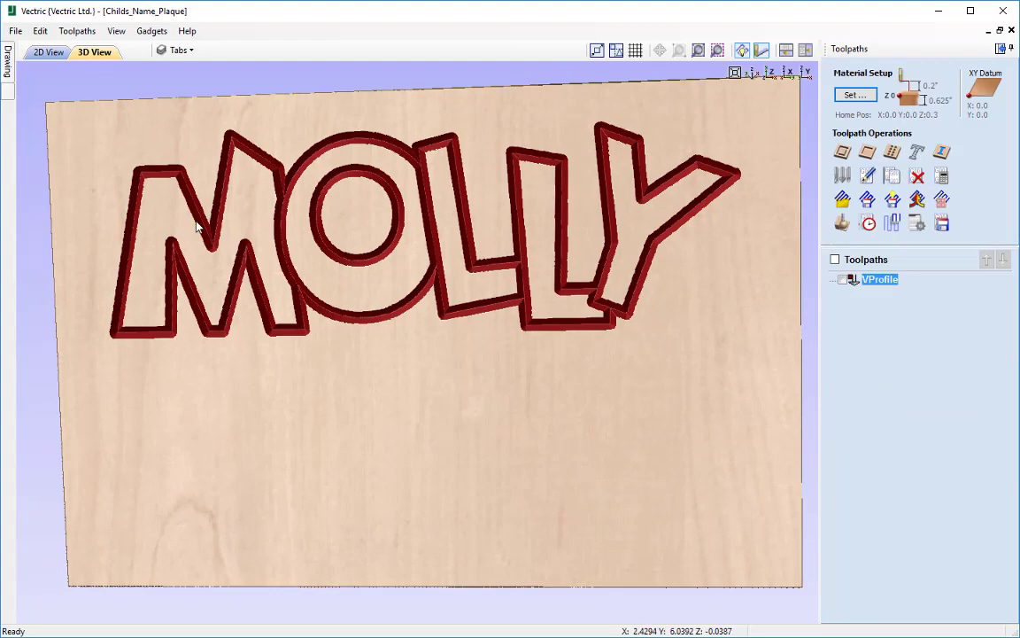
Step: Return to the 2D view, clear the selection and start a pocket toolpath with a cut depth of 0.125 inches
left_click(48, 52)
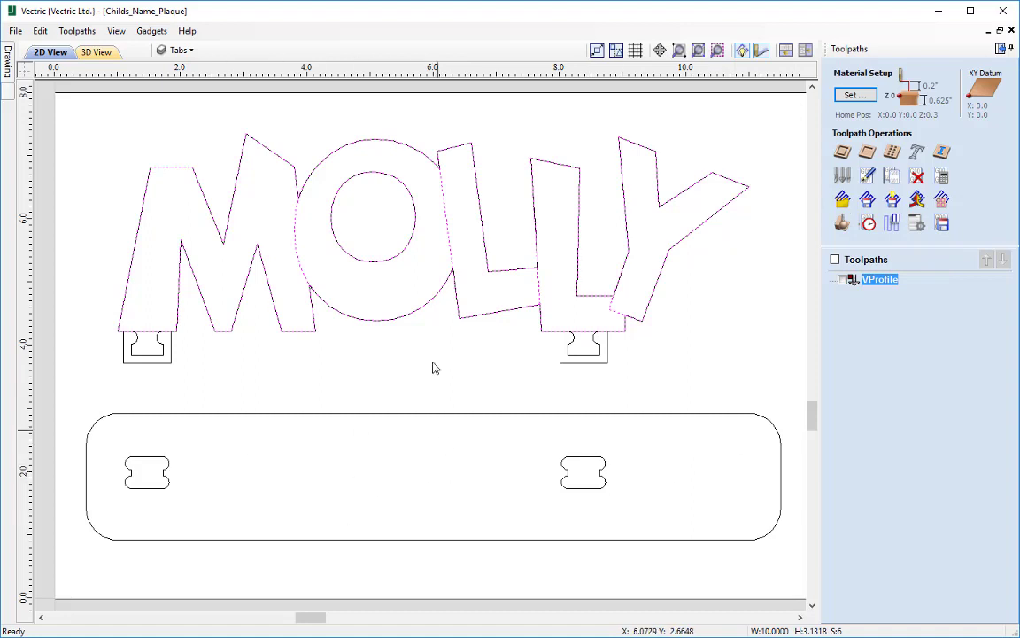
left_click(762, 283)
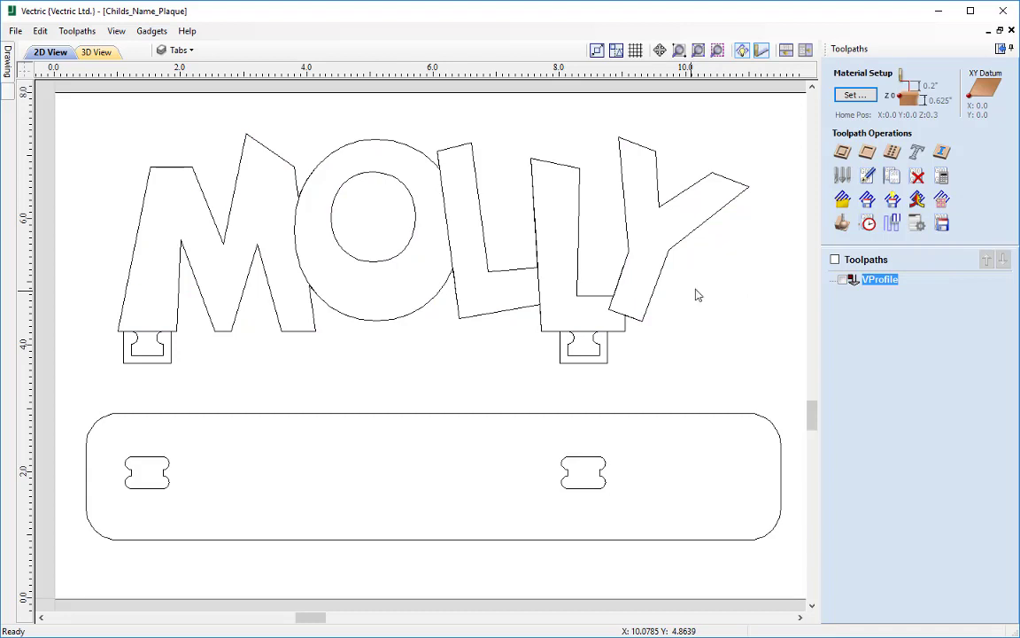
left_click(870, 154)
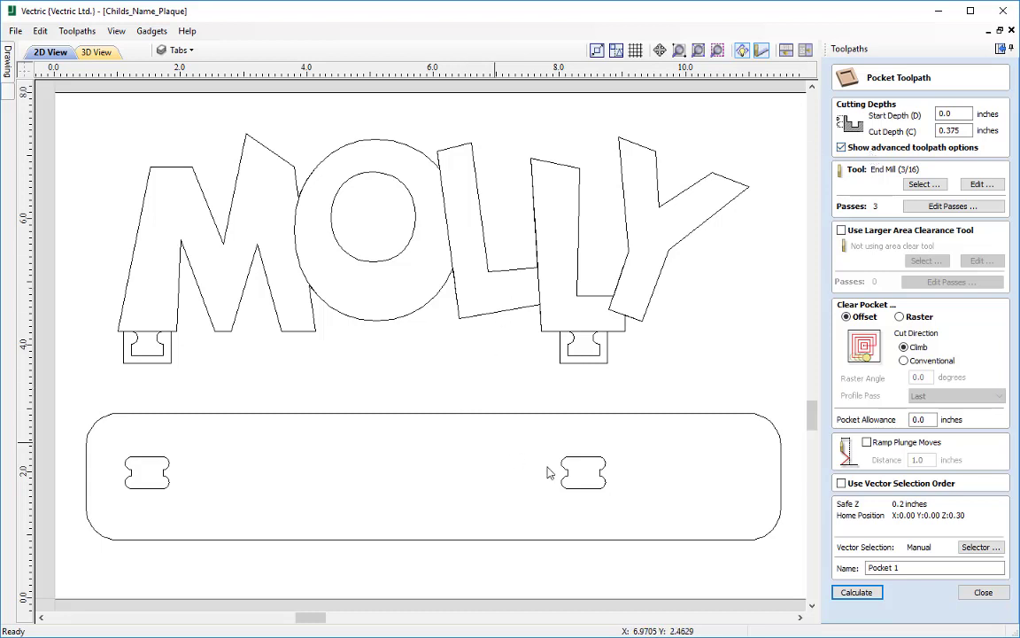
left_click(592, 485)
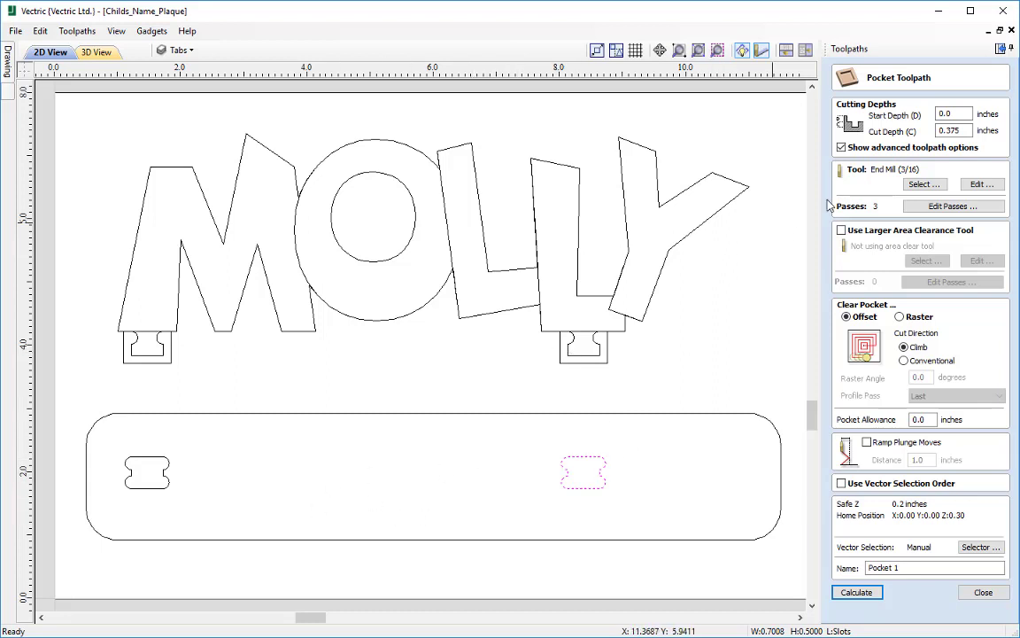
double_click(952, 130)
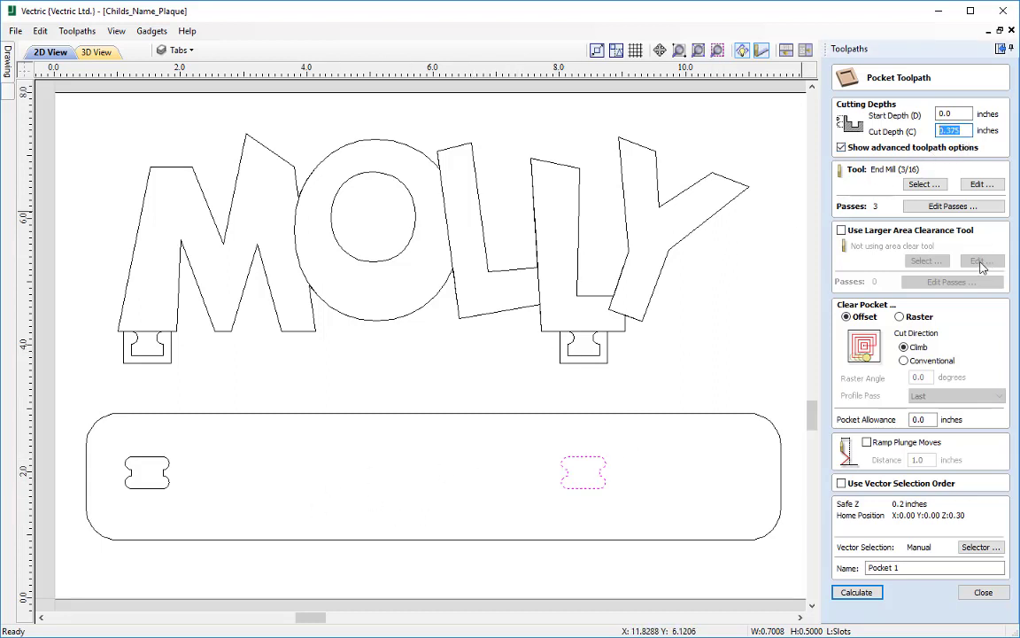
type("0.125")
Step: Assign the imperial End Mill (3/16) from the tool database to the pocket toolpath
left_click(922, 184)
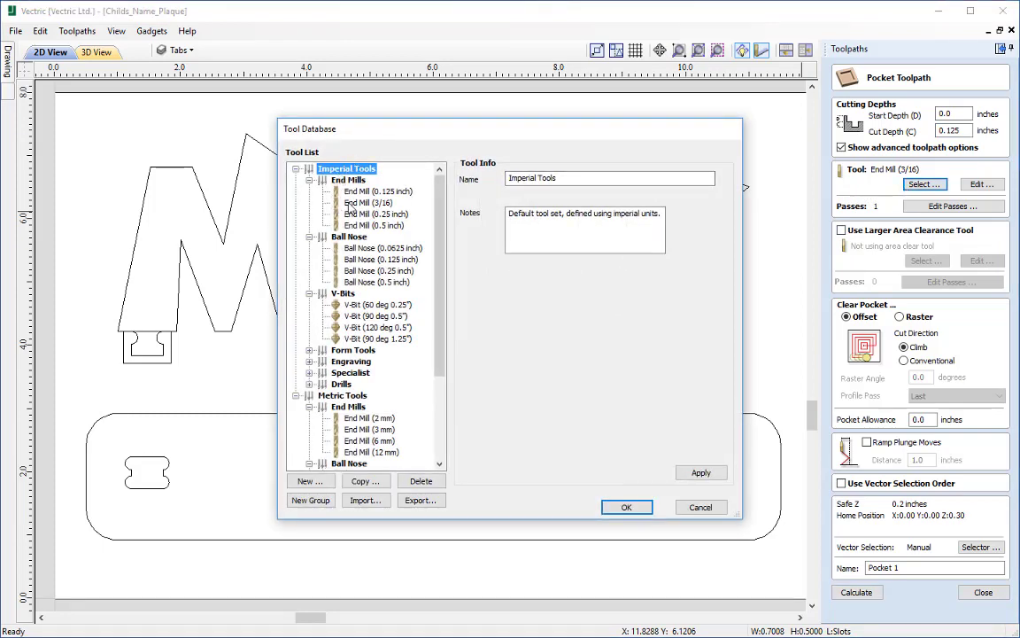
left_click(352, 203)
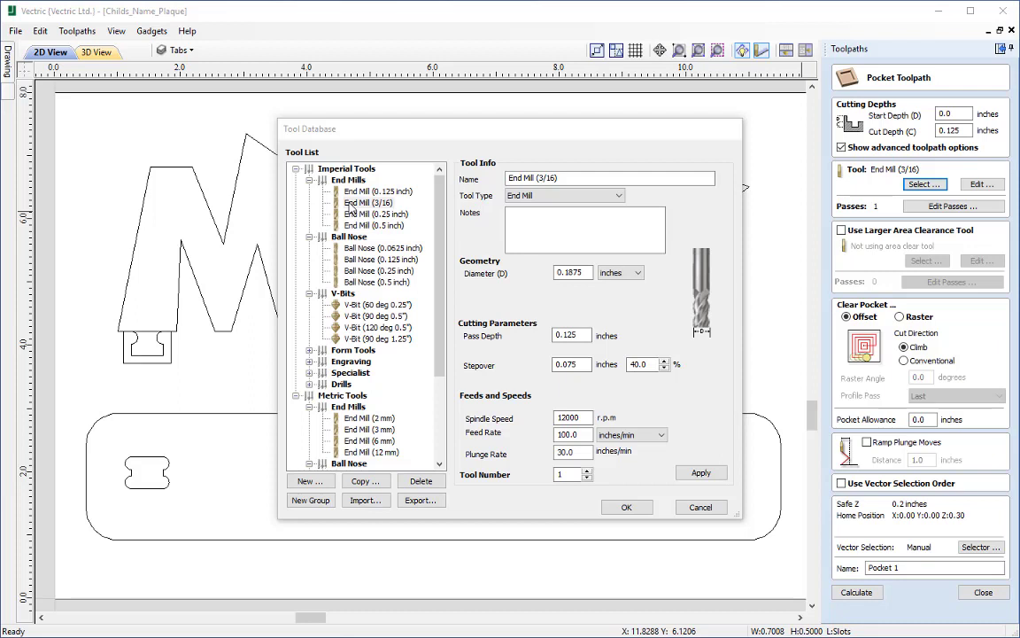
left_click(354, 205)
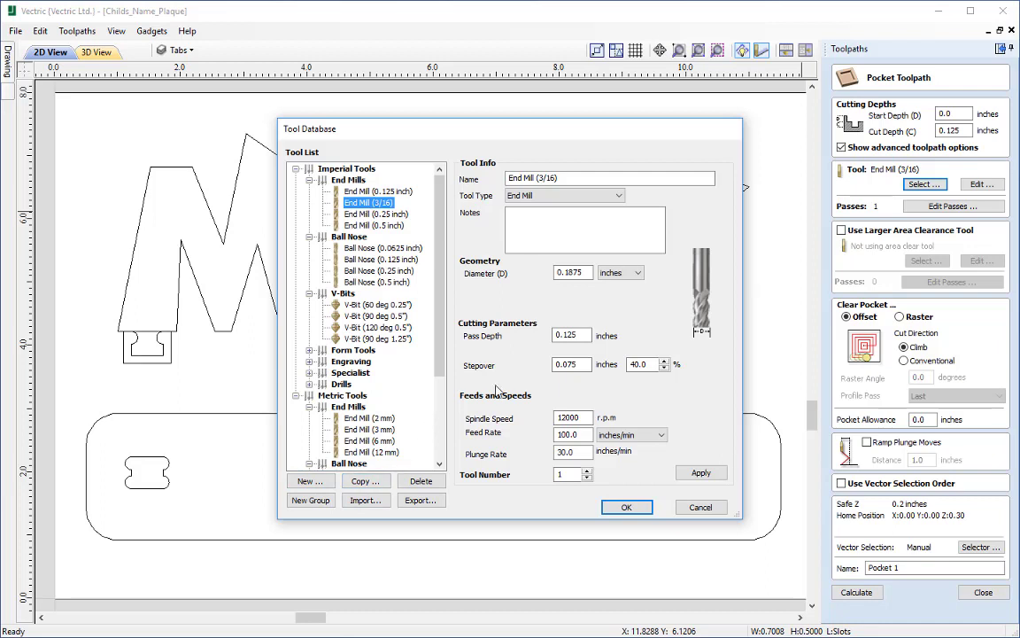
left_click(629, 507)
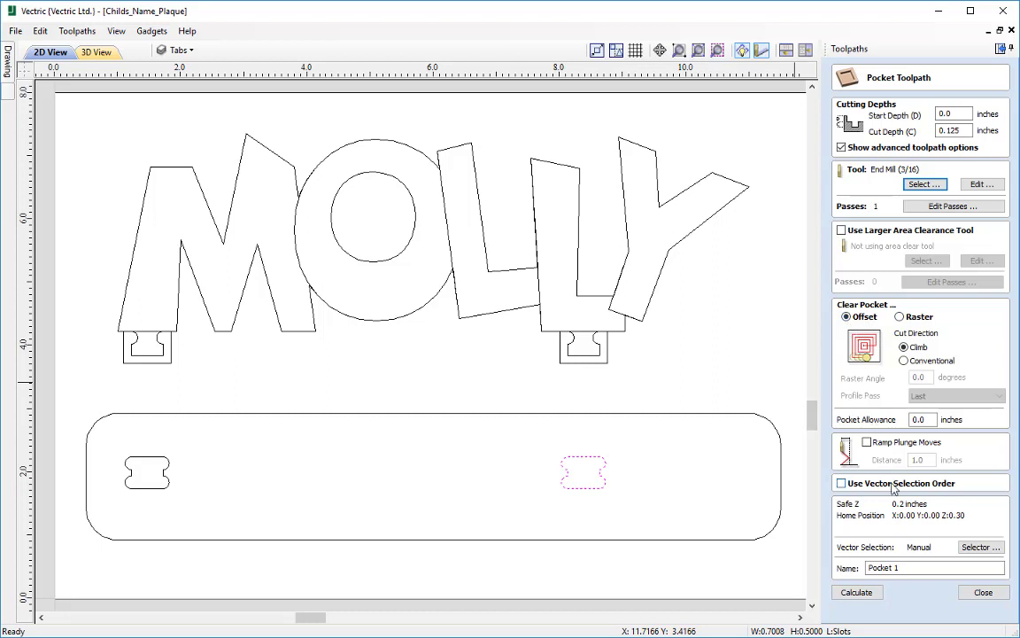
Step: Set the pocket toolpath's vector selector to use only the Tabs layer instead of VProfile, associated with the toolpath
left_click(980, 548)
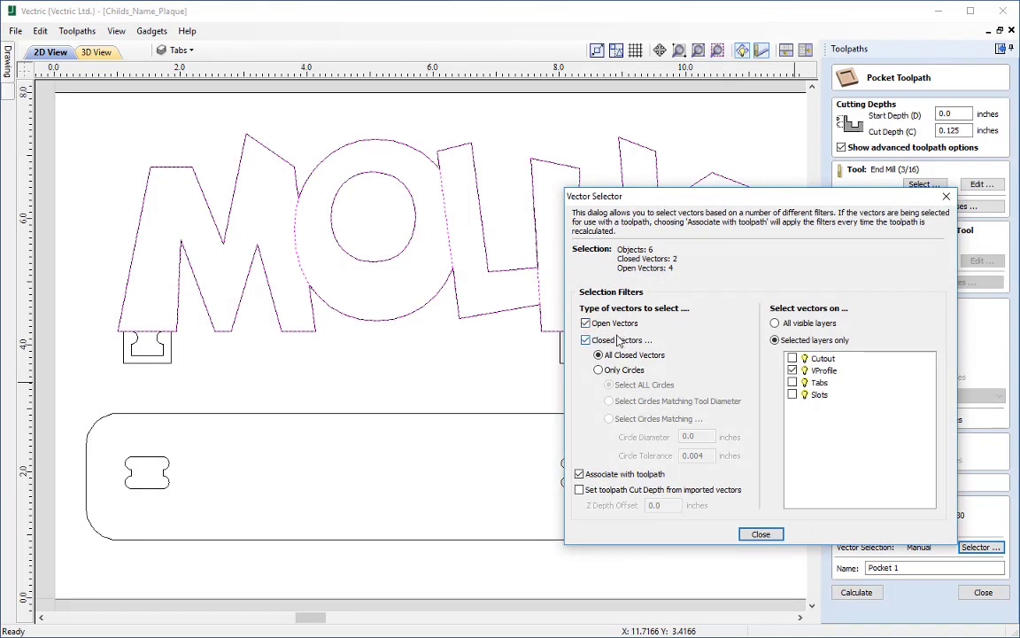
left_click(792, 370)
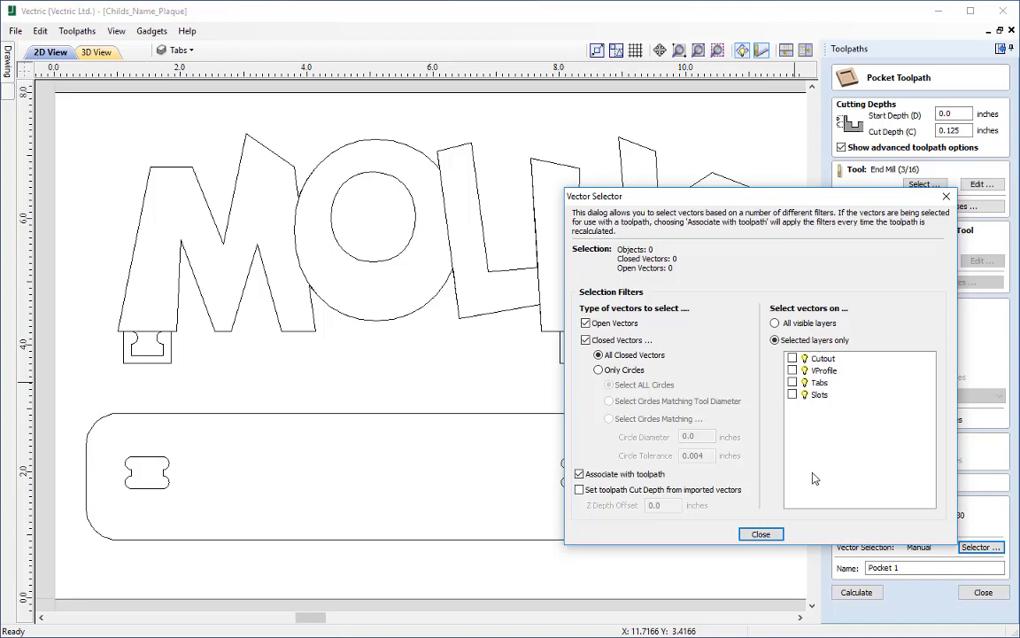
left_click(792, 382)
left_click_drag(671, 210, 795, 268)
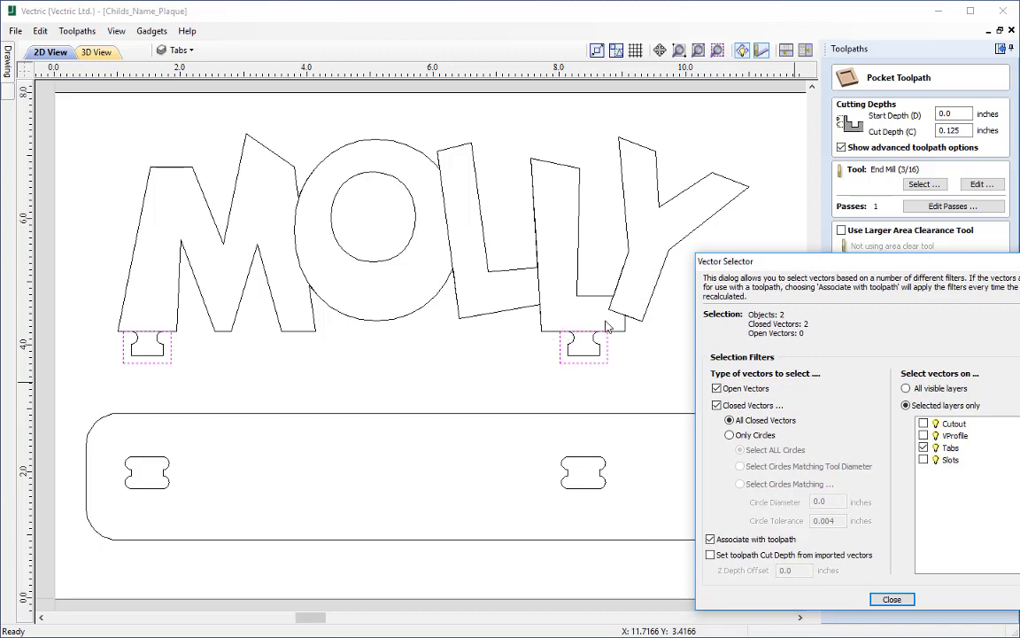
left_click_drag(837, 271, 739, 223)
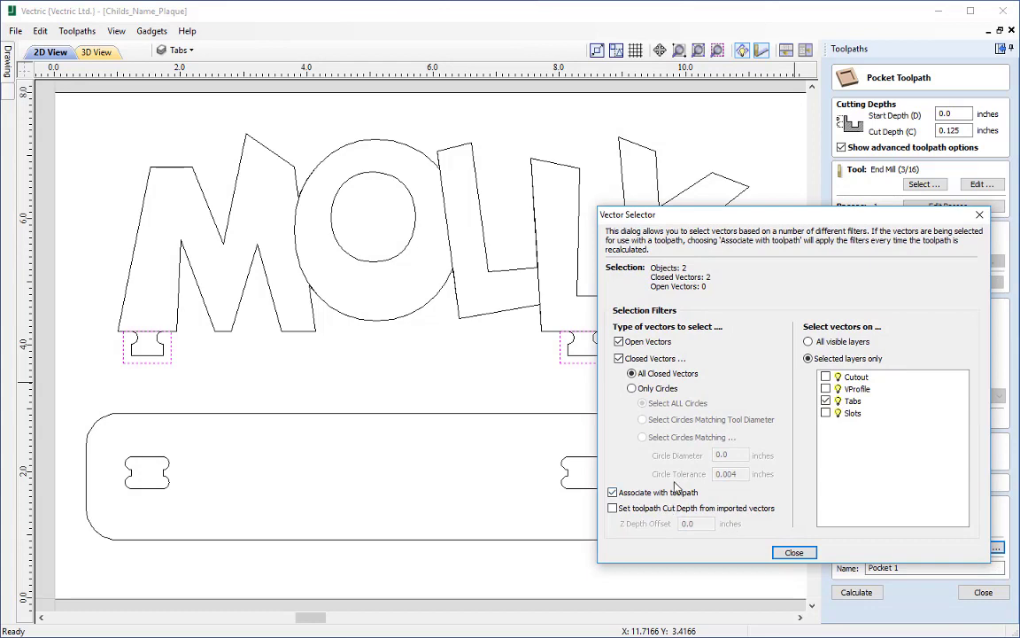
left_click(795, 552)
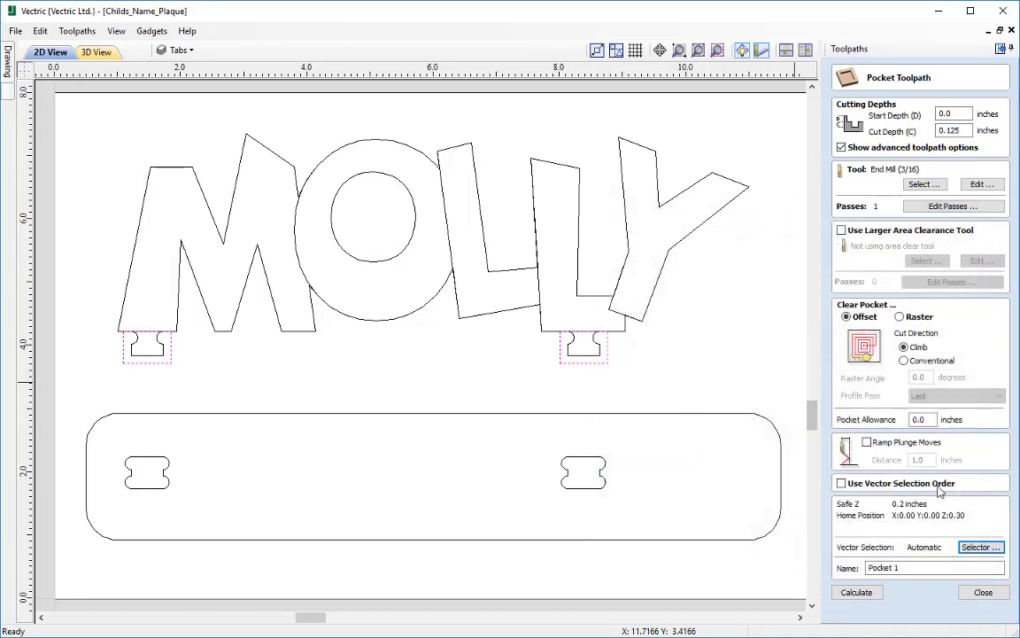
Step: Name the pocket toolpath Pocket Tabs and calculate it
left_click(908, 568)
key("BackSpace")
type("T")
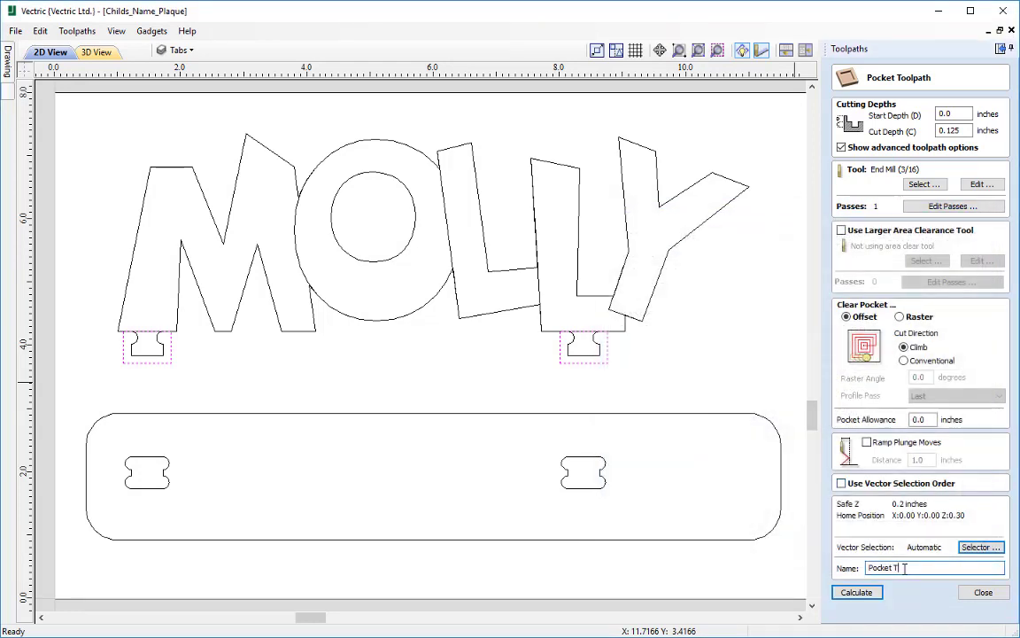
type("abs")
left_click(856, 593)
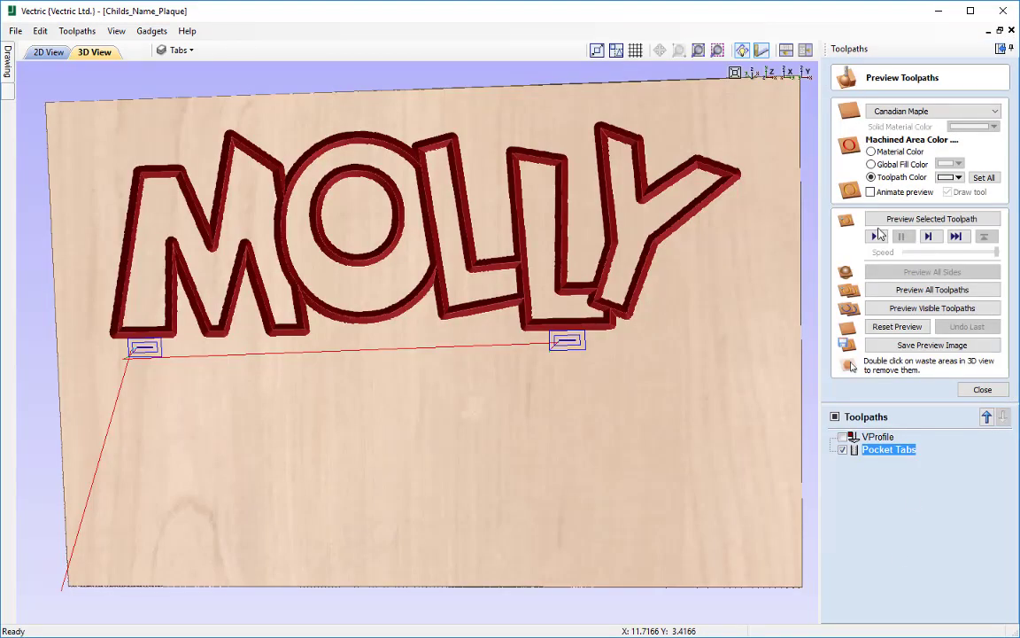
Step: Preview the Pocket Tabs toolpath, inspect the tab pockets below the letters up close and close the preview
left_click(902, 221)
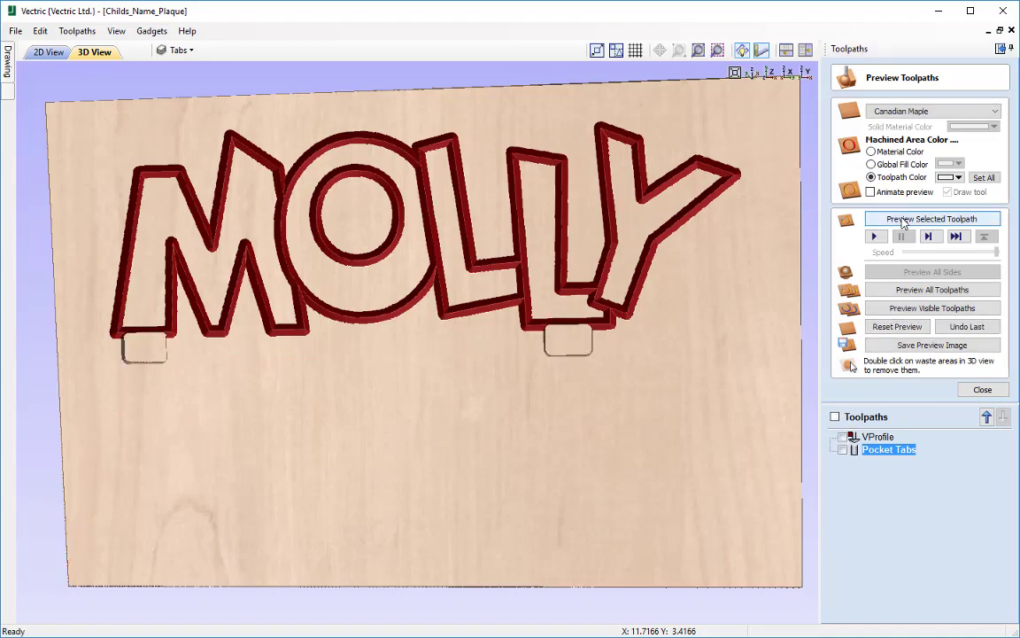
scroll(549, 333, "up", 3)
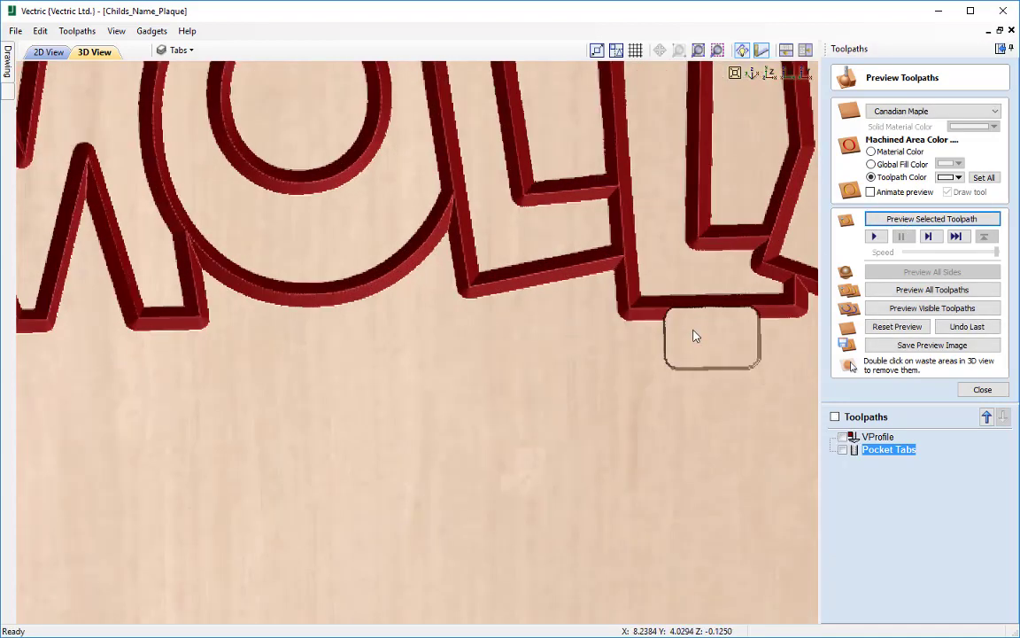
left_click_drag(651, 342, 567, 293)
left_click(771, 75)
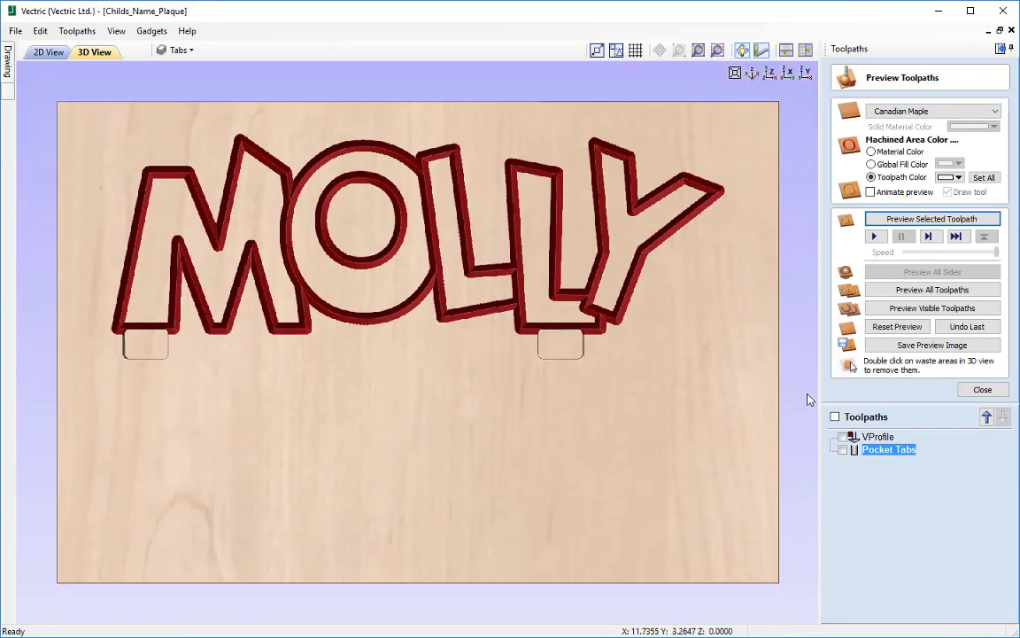
left_click(983, 389)
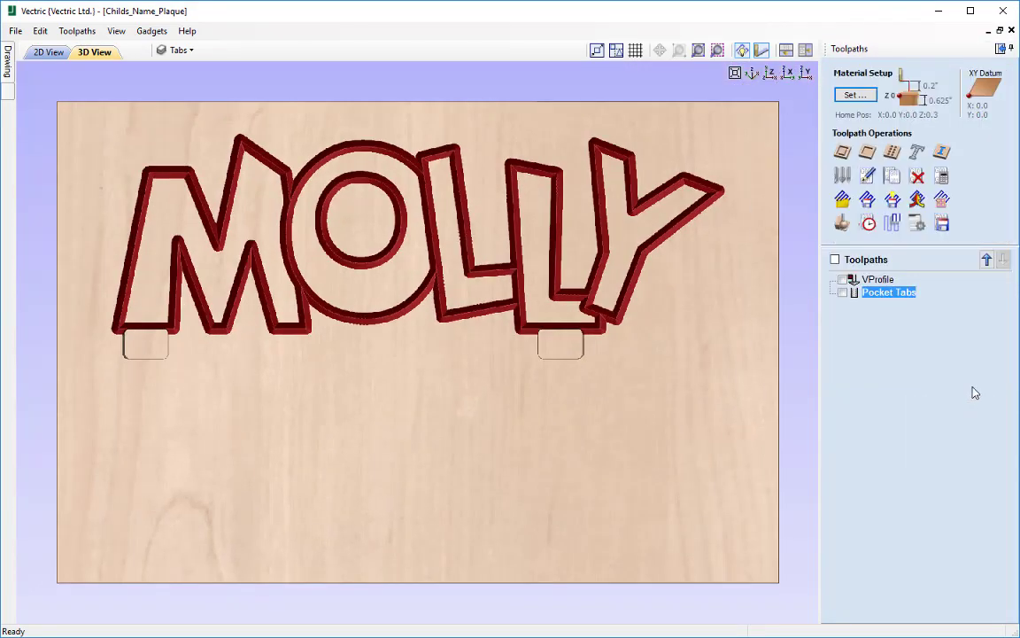
Step: Start a second pocket toolpath from the 2D view with a cut depth of 0.375 inches and edit its pocket allowance
left_click(56, 54)
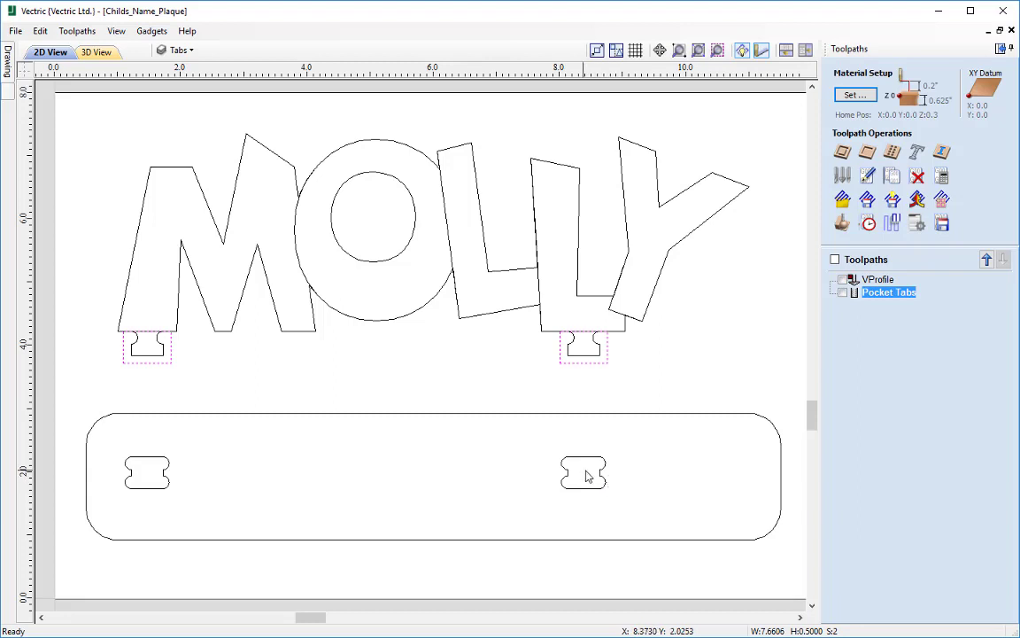
left_click(688, 371)
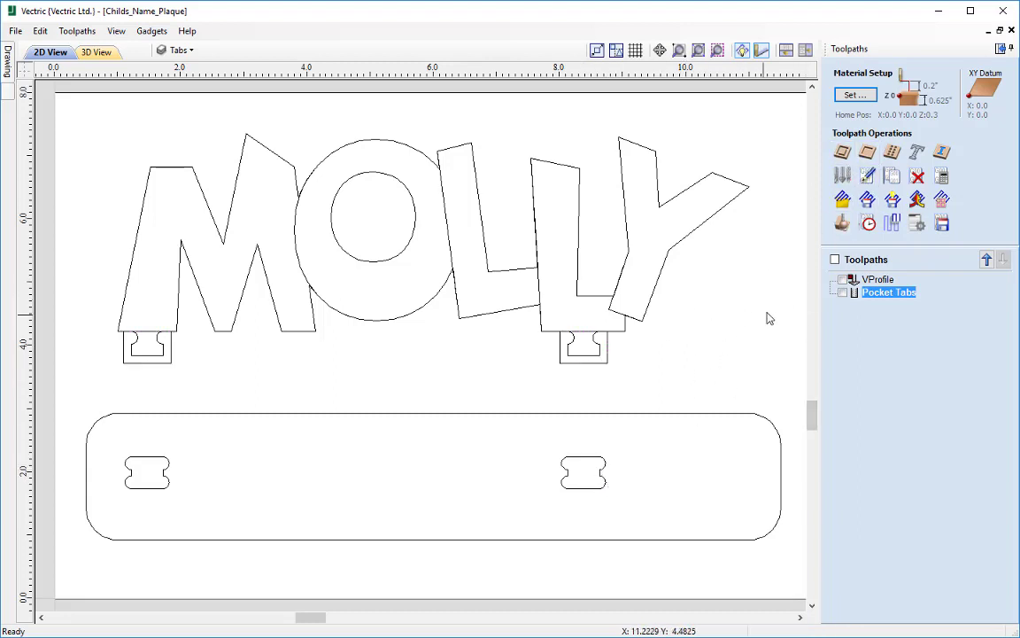
left_click(869, 154)
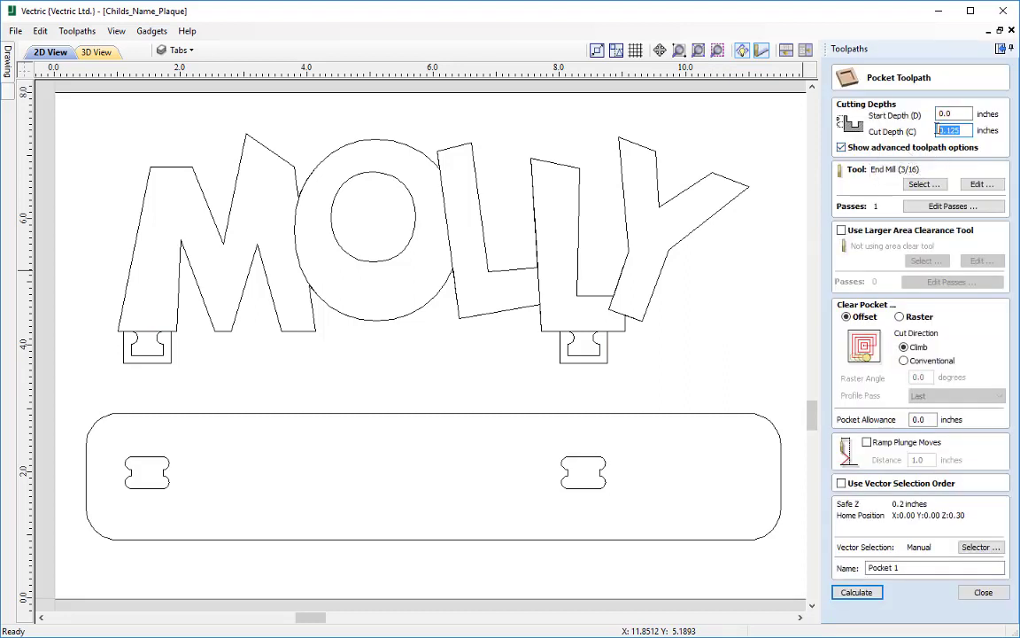
left_click(939, 130)
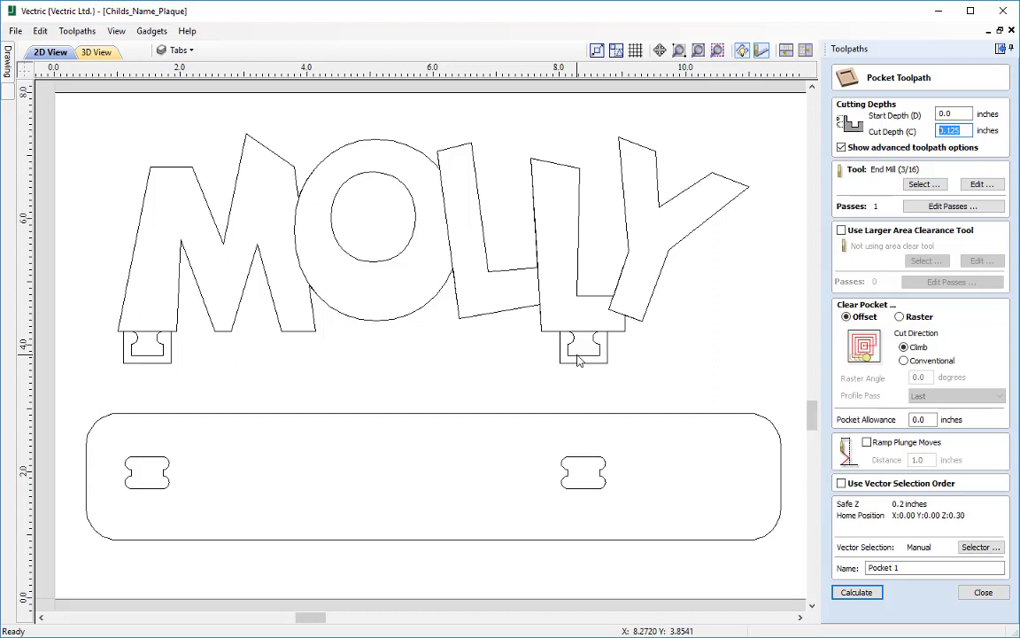
type("0.375")
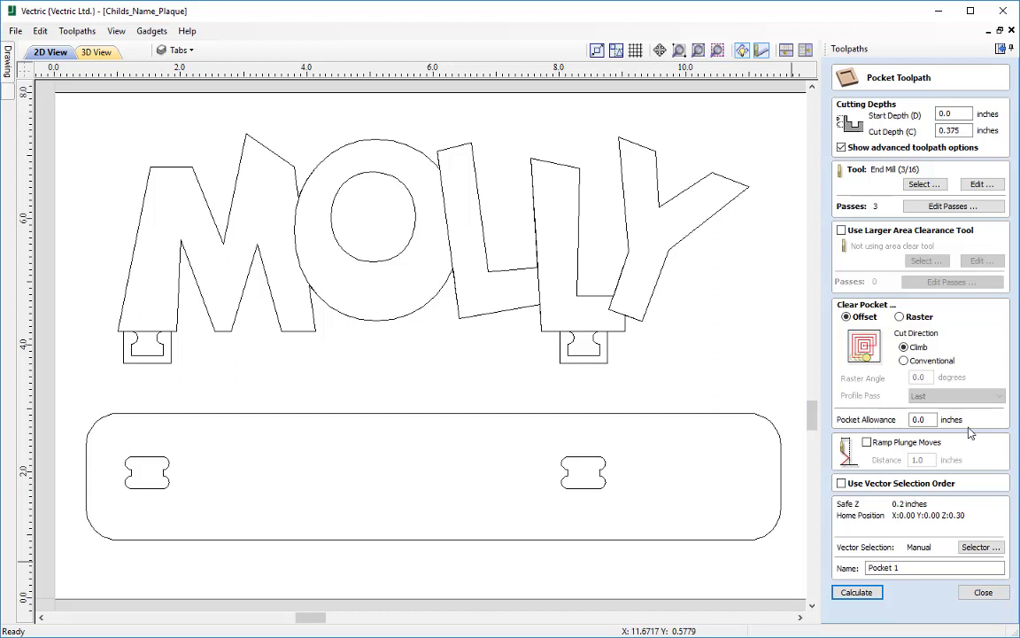
left_click(927, 419)
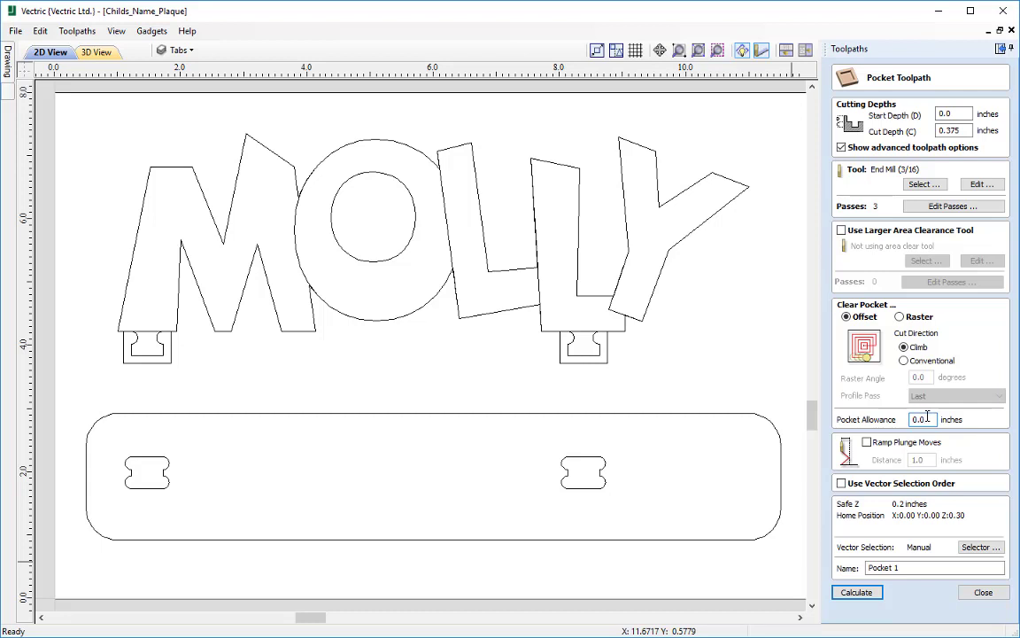
type("1")
type("-")
Step: Set the pocket allowance to -0.01 inches and switch the vector selector from the Tabs layer to the Slots layer only
left_click(973, 549)
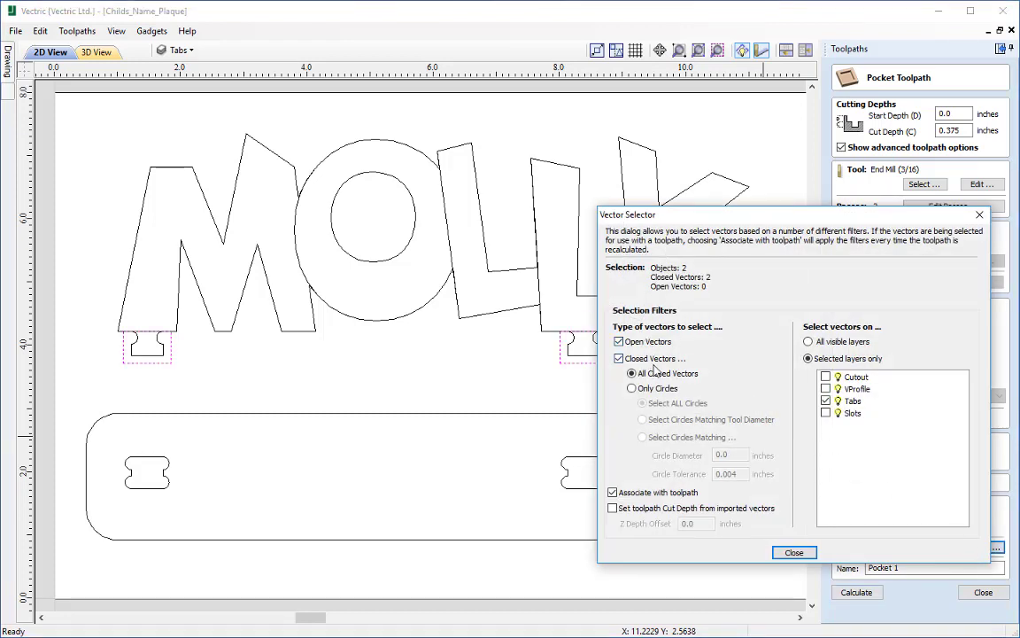
left_click(826, 400)
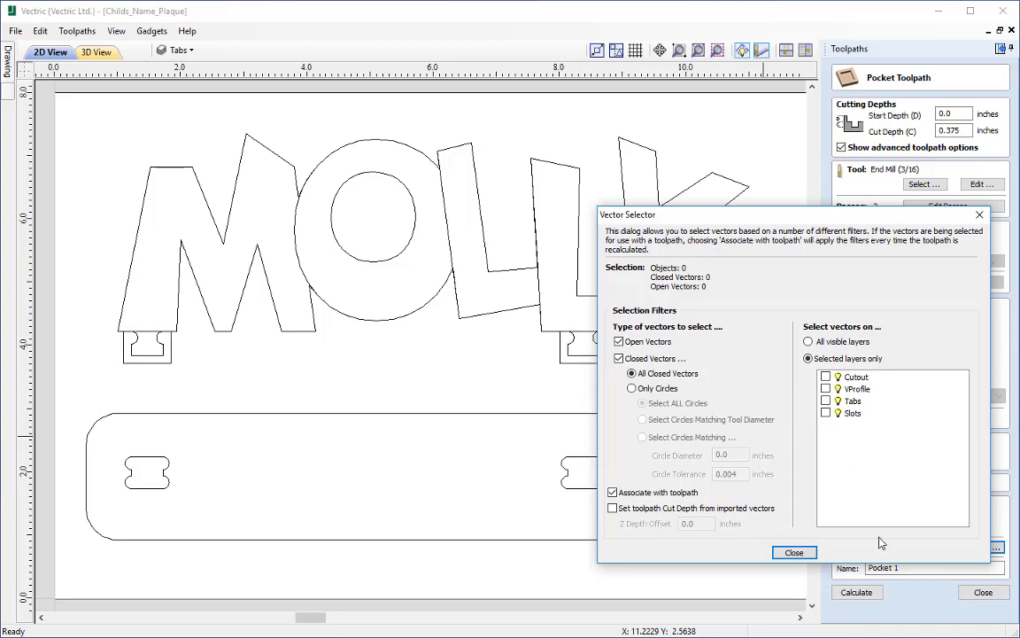
left_click(826, 413)
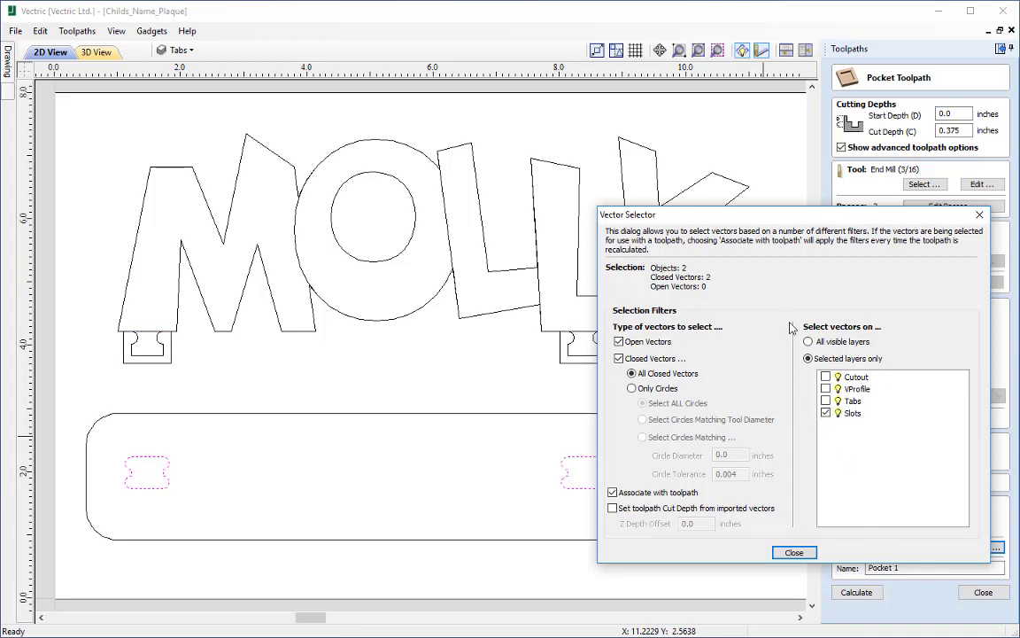
left_click_drag(695, 214, 753, 209)
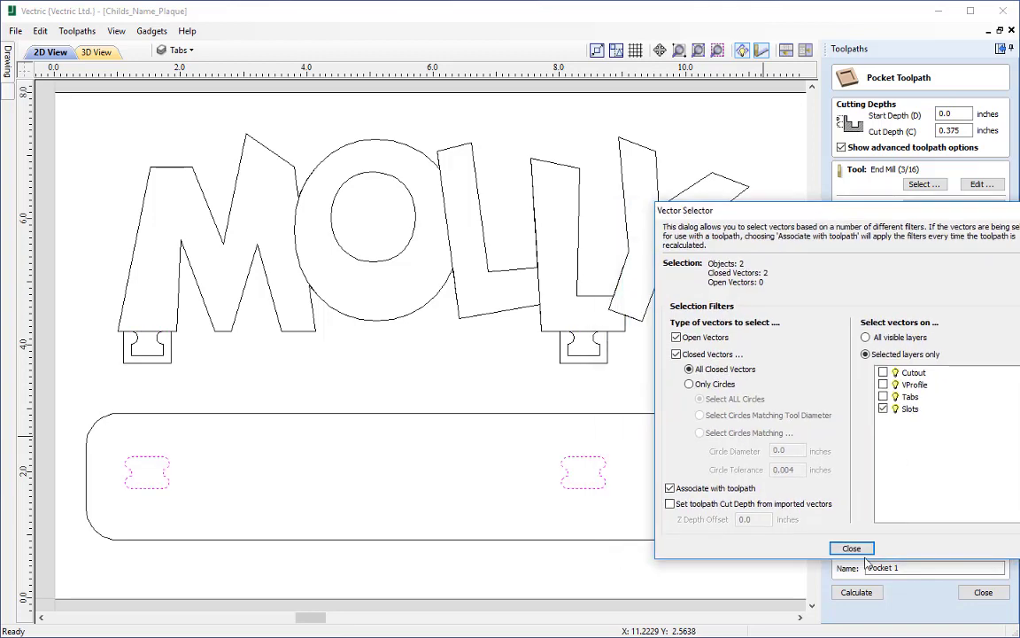
left_click(852, 548)
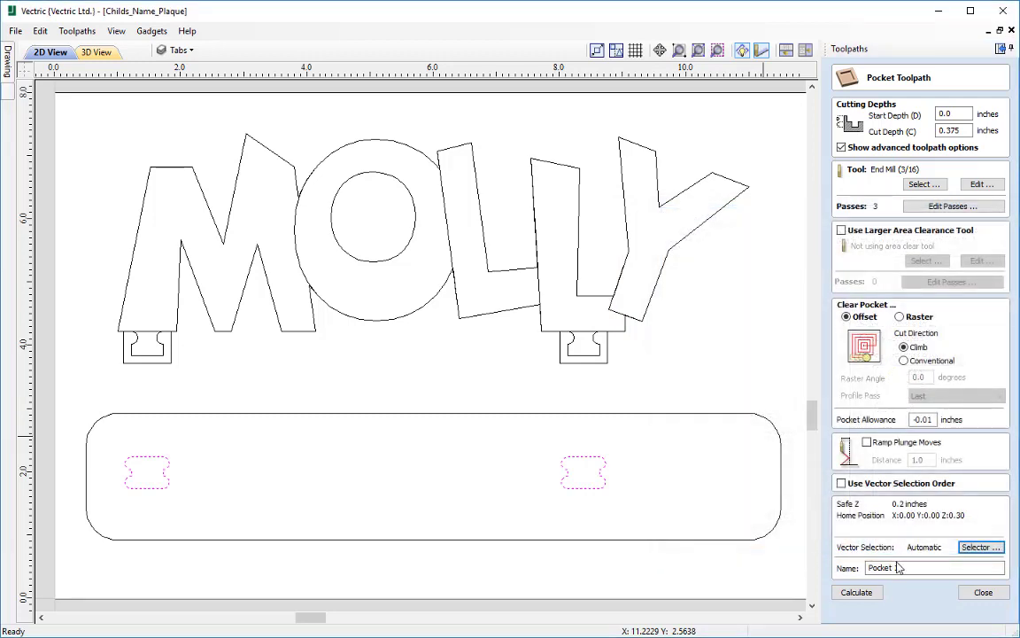
Step: Name the pocket toolpath Pocket Slots and calculate it
left_click(903, 567)
key("BackSpace")
type("Slots")
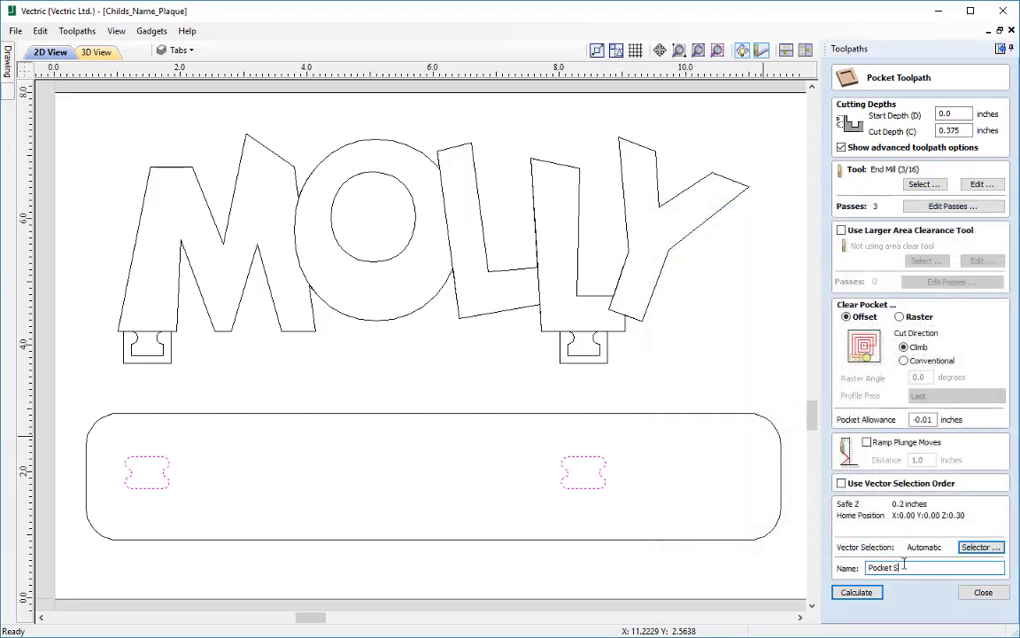
left_click(856, 592)
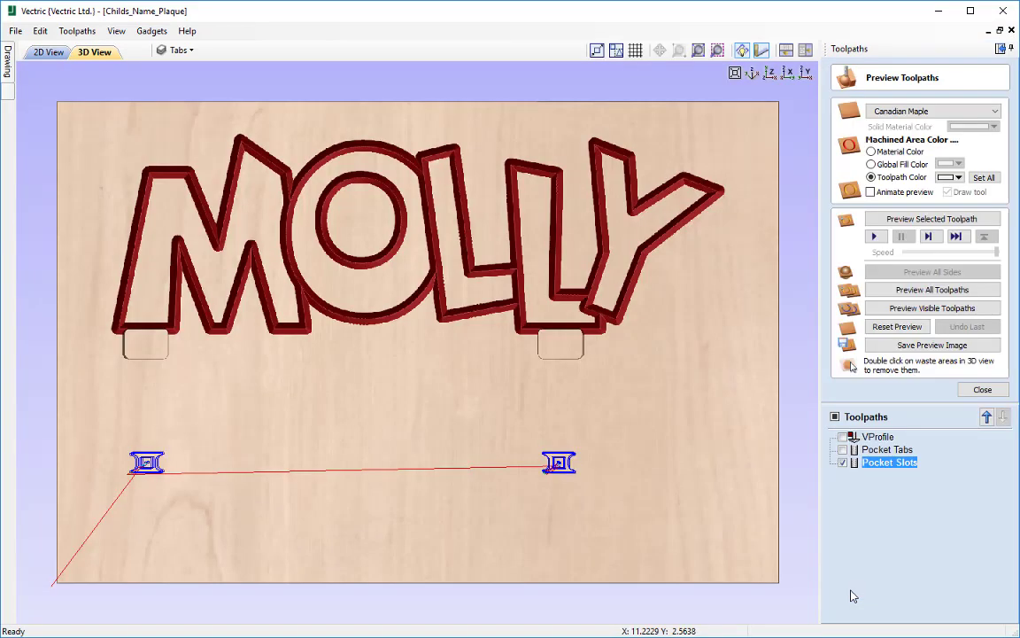
Step: Preview the Pocket Slots toolpath and display its passes in the 2D view, close up on the base's right-hand slot
left_click(917, 224)
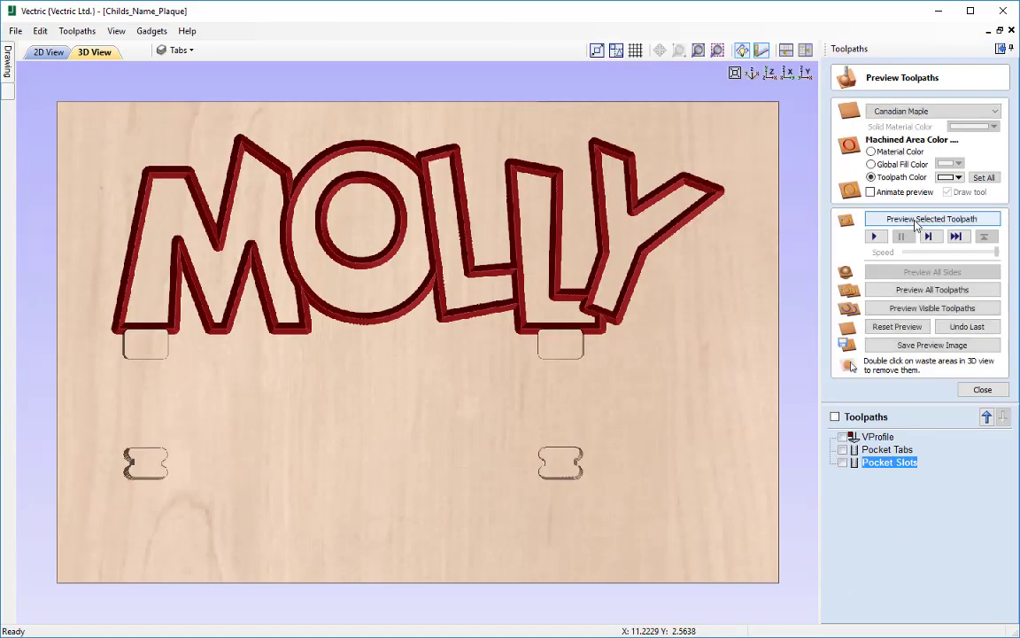
left_click(49, 54)
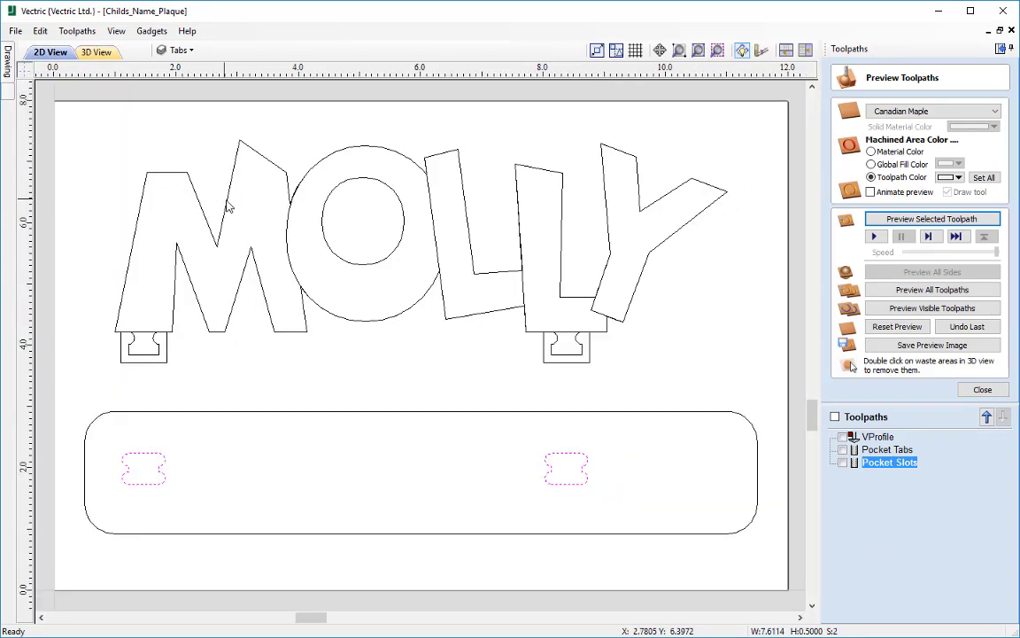
left_click(842, 463)
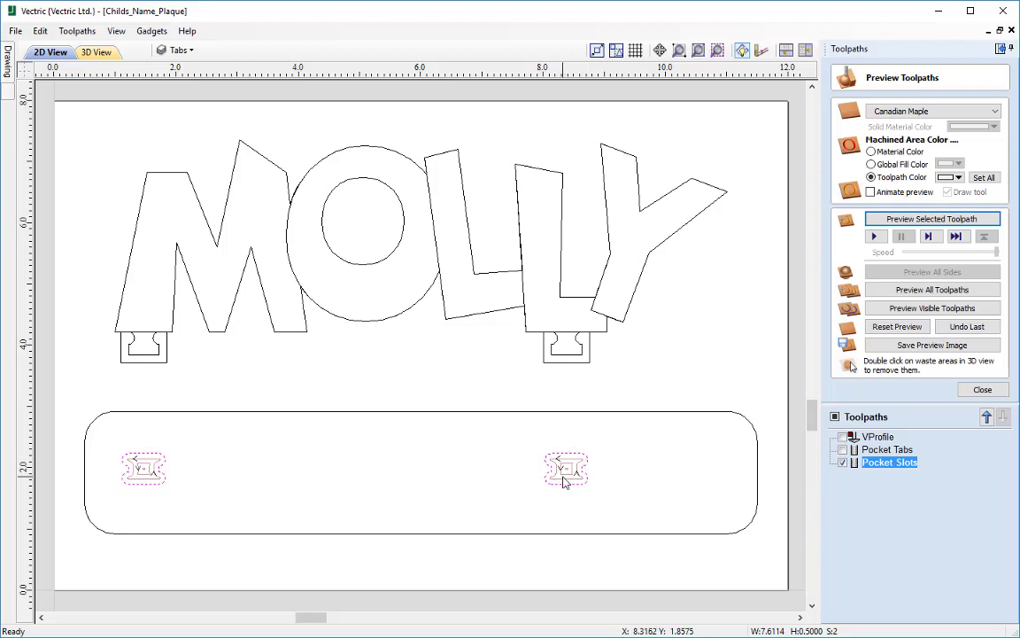
scroll(566, 481, "up", 3)
scroll(566, 481, "up", 1)
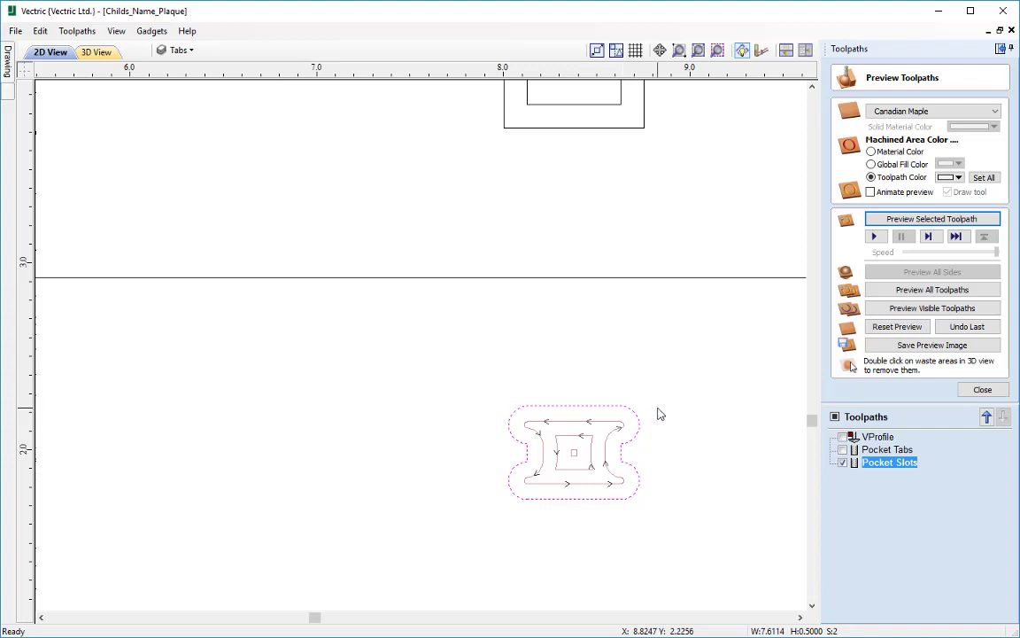
Step: Examine the slot's solid 2D toolpath display against its outline, restore the line display and close the preview with nothing selected
left_click(763, 51)
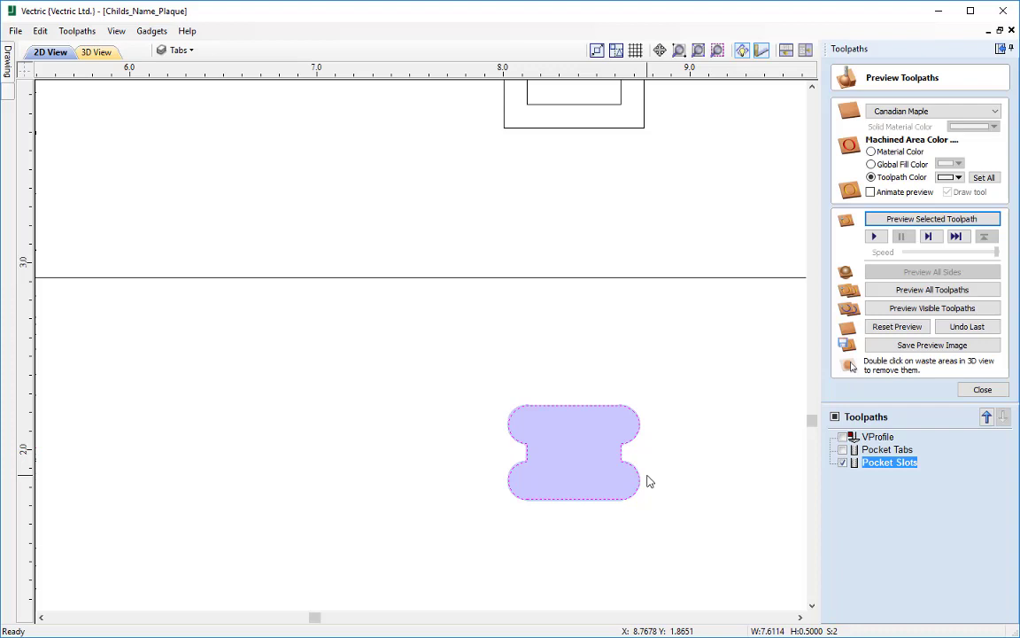
scroll(647, 481, "up", 4)
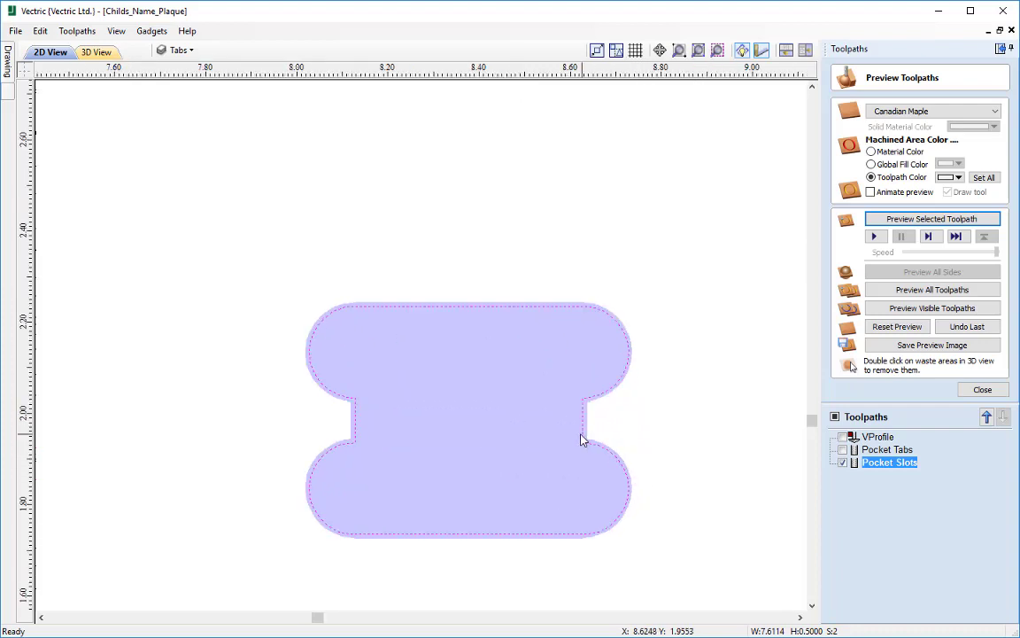
middle_click_drag(582, 434, 581, 383)
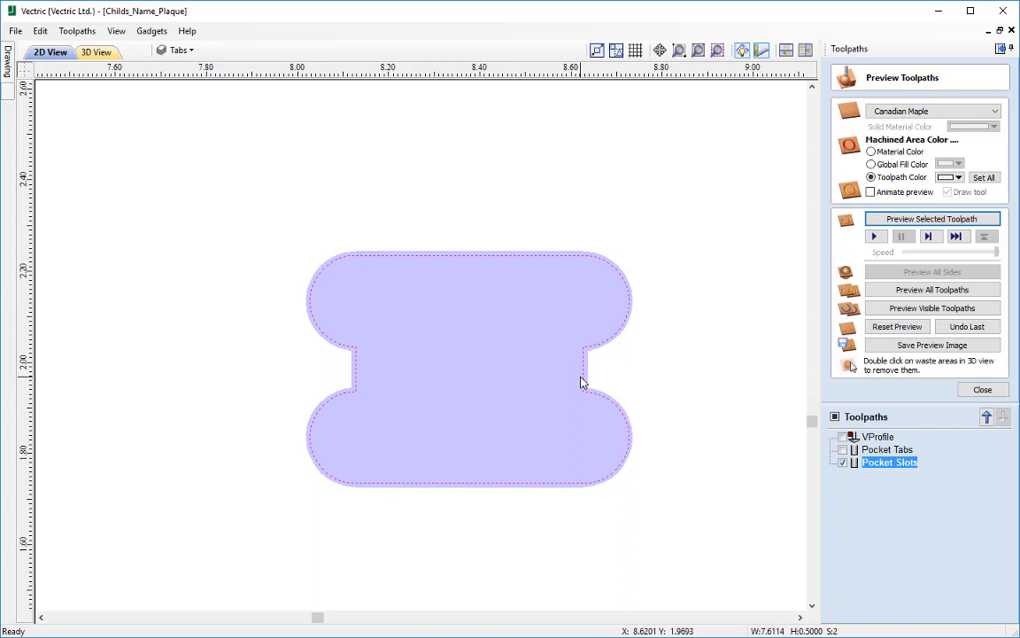
scroll(582, 383, "up", 1)
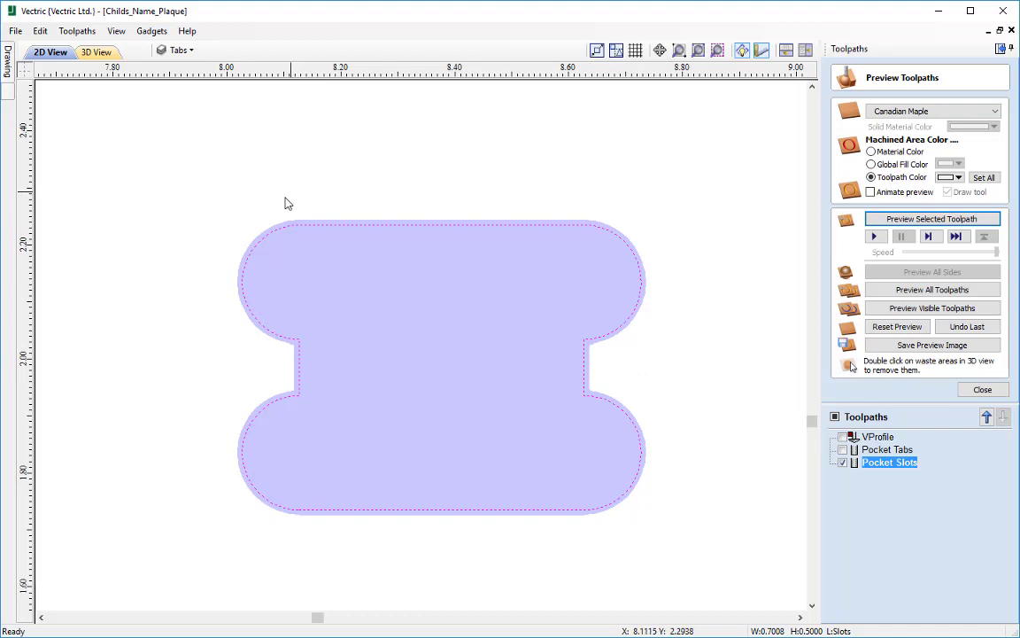
scroll(635, 381, "down", 1)
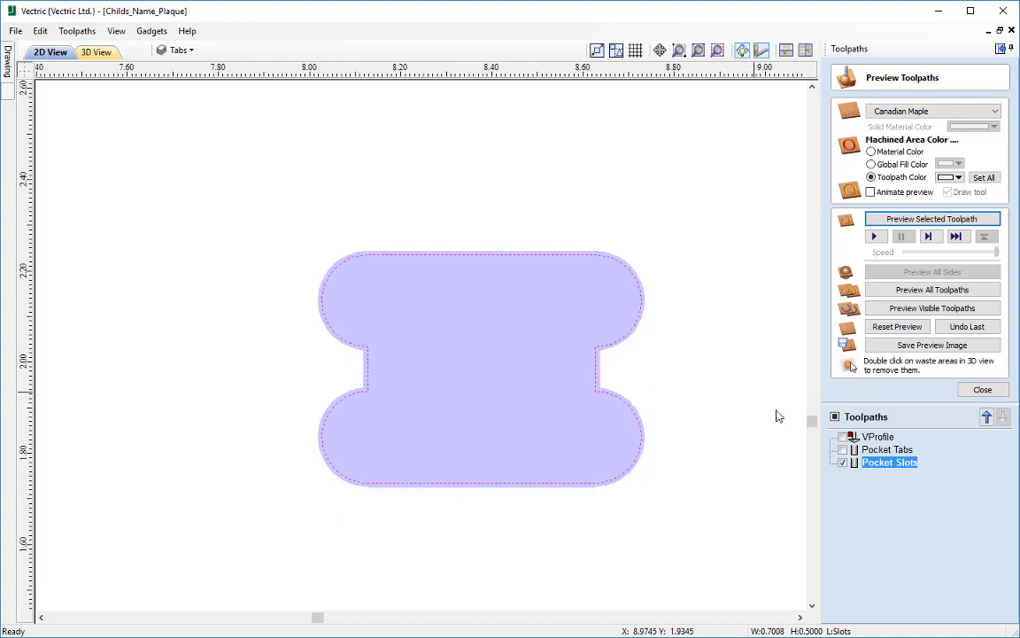
left_click(688, 51)
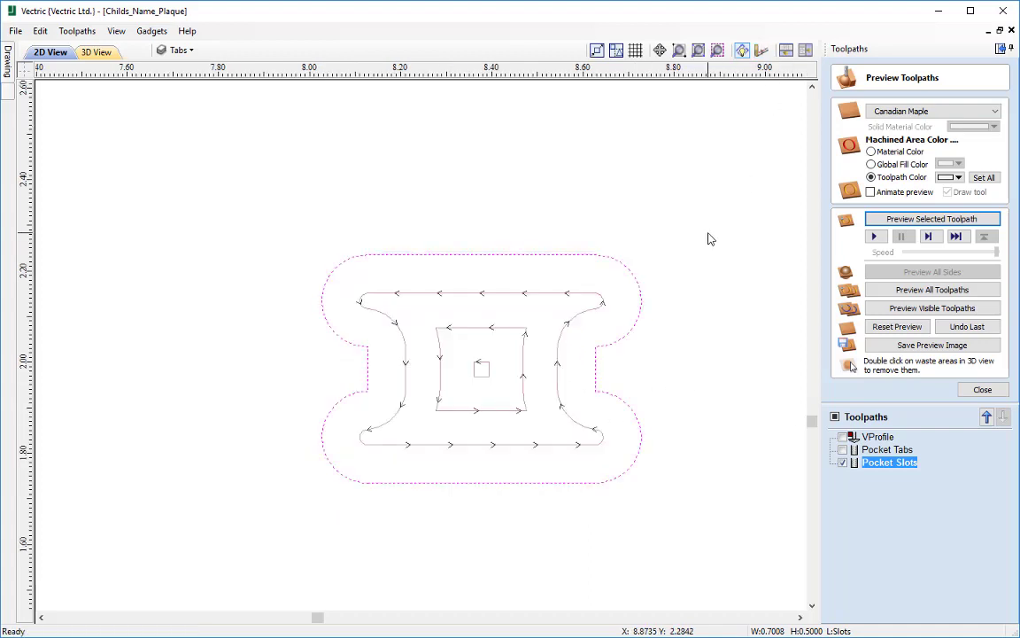
scroll(707, 251, "down", 1)
key("F3")
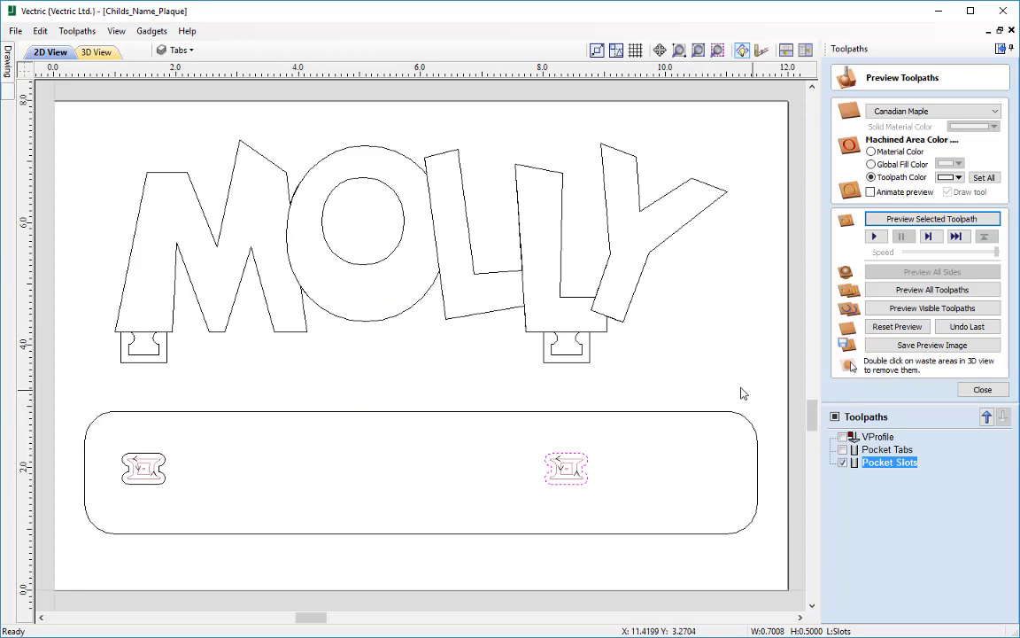
left_click(985, 391)
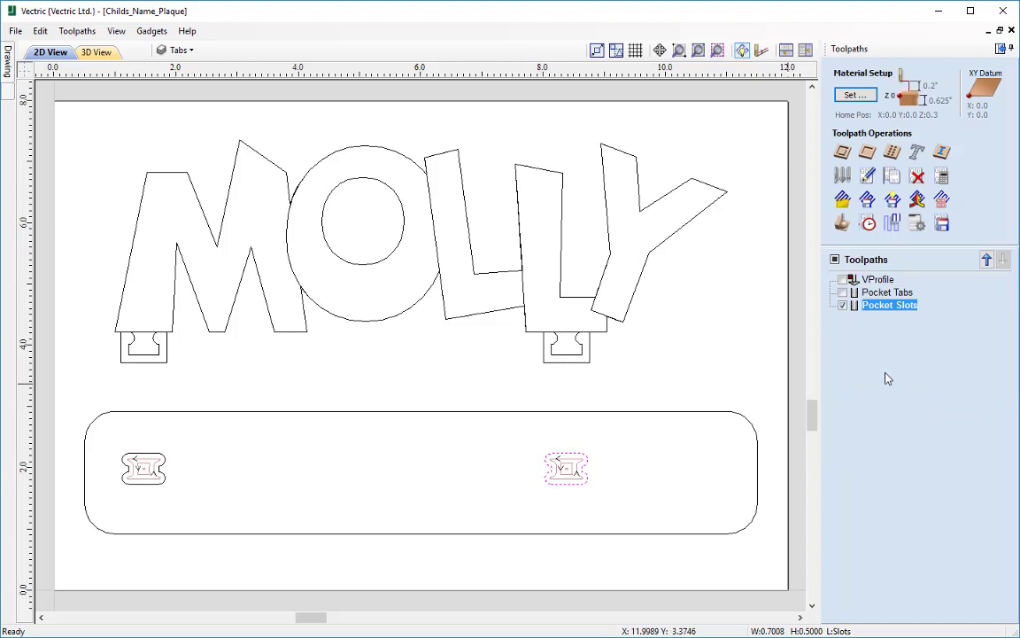
left_click(699, 369)
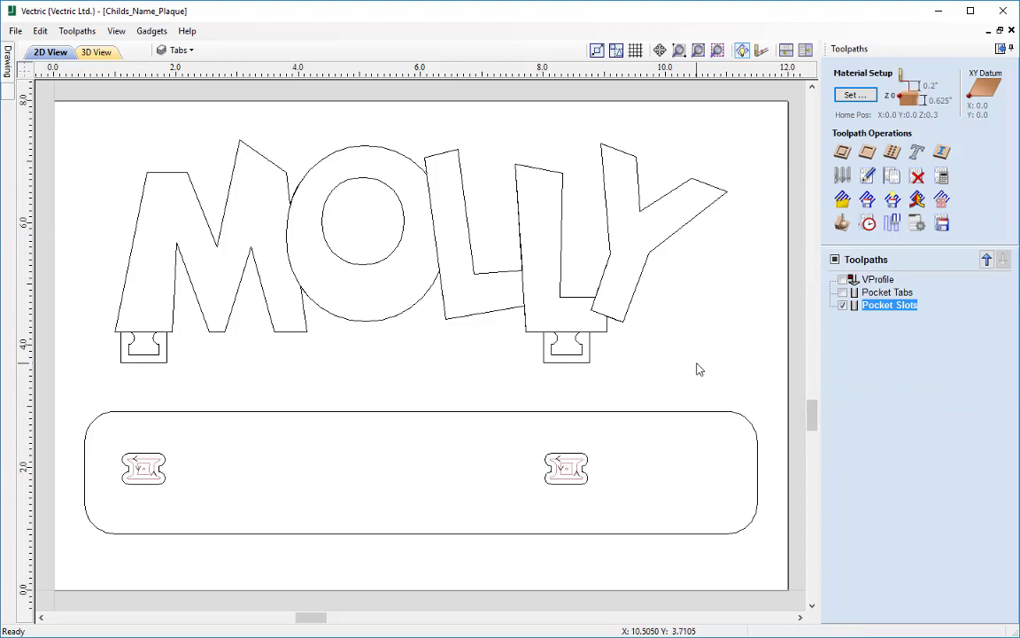
Step: Set up a 2D profile toolpath with a 0.625 inch cut depth and the End Mill (3/16), machining outside the vectors
left_click(842, 154)
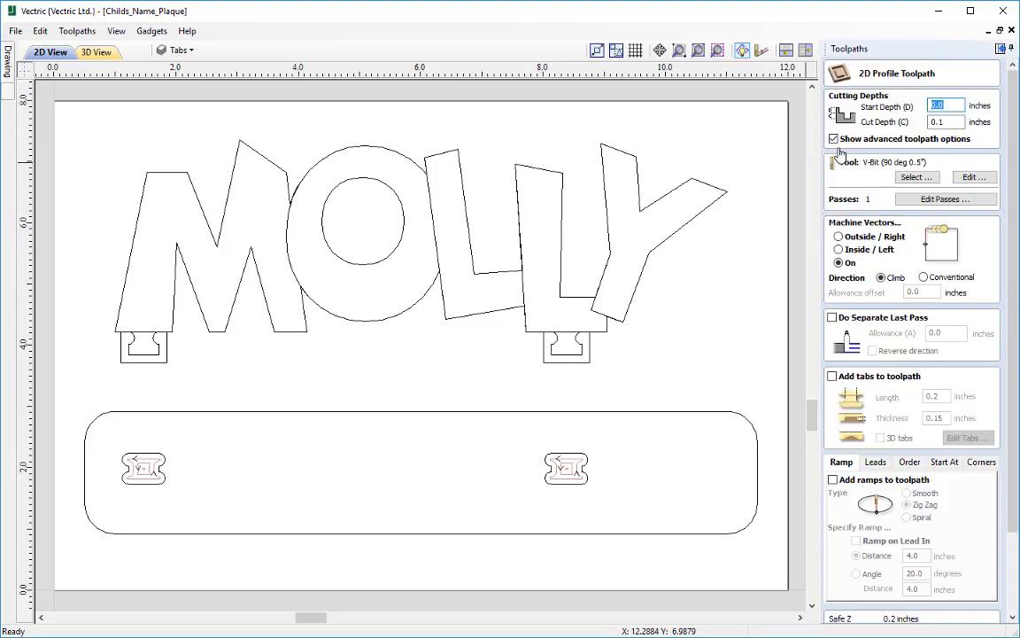
key("Tab")
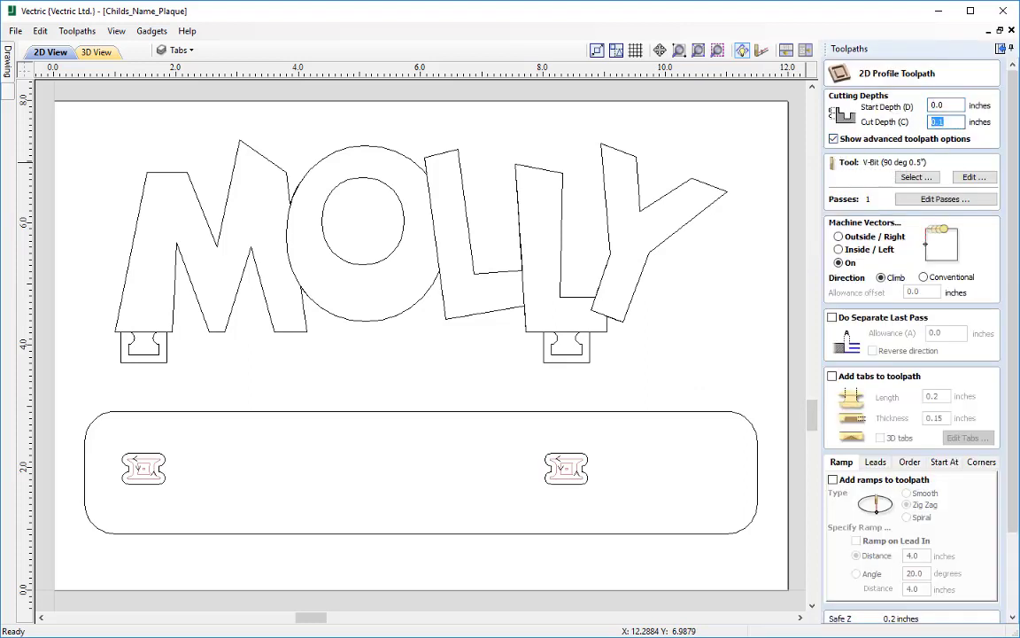
type("0.625")
left_click(916, 178)
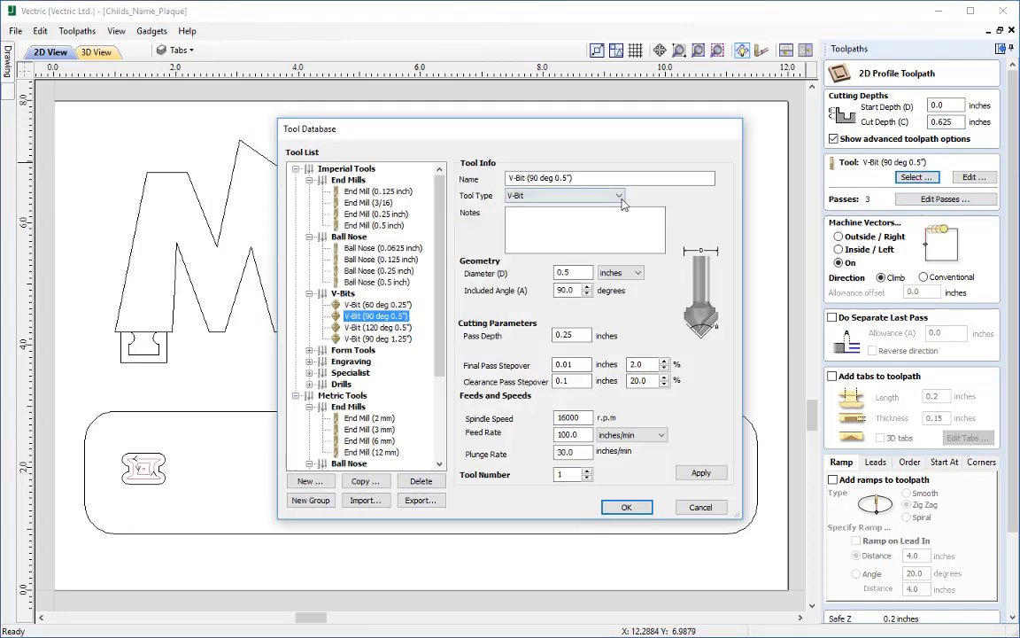
left_click(369, 203)
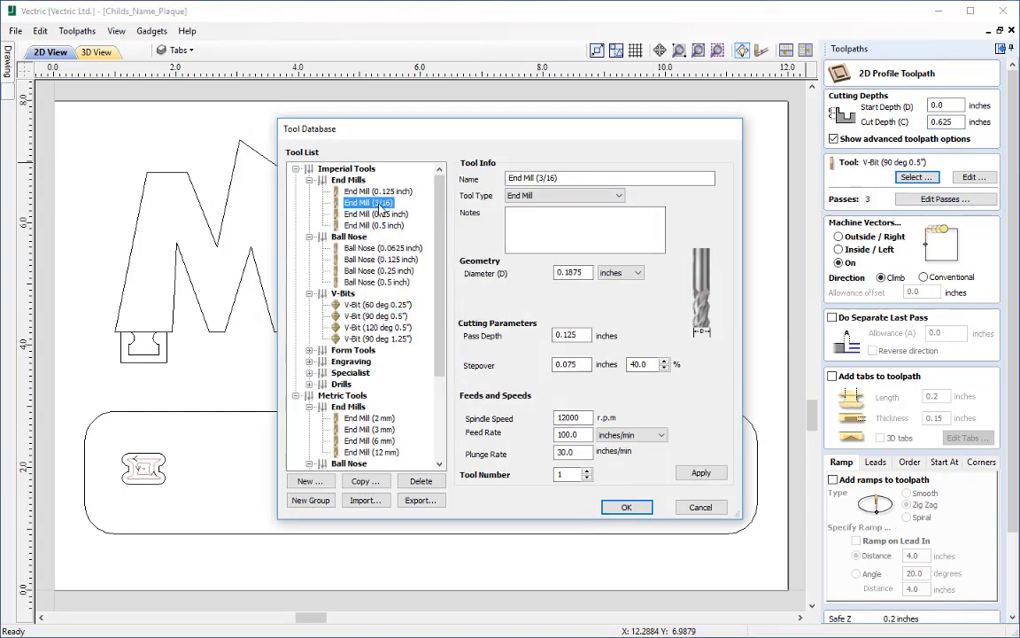
left_click(624, 507)
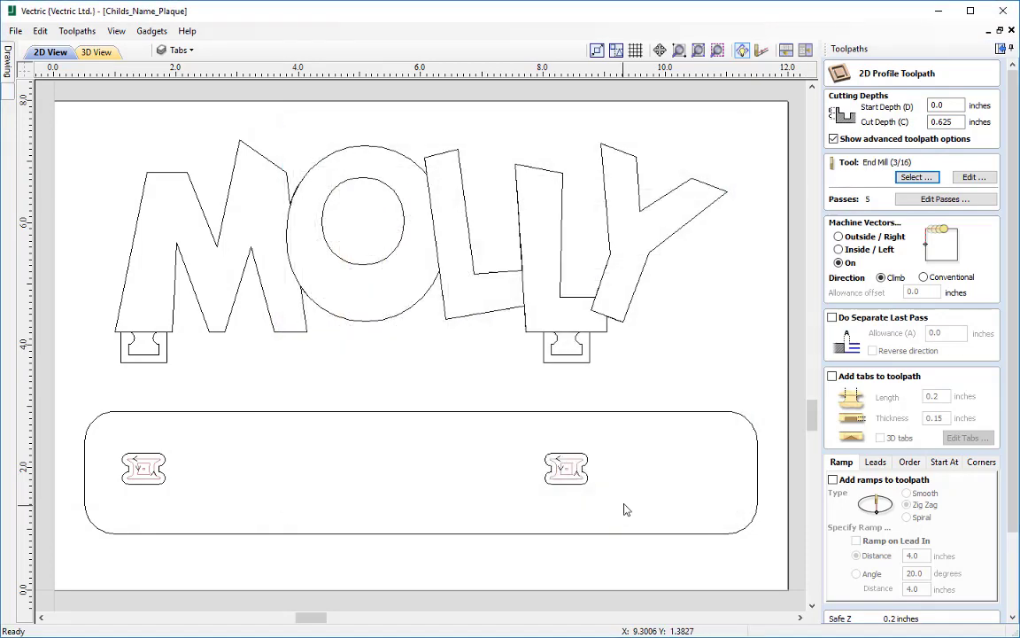
left_click(864, 240)
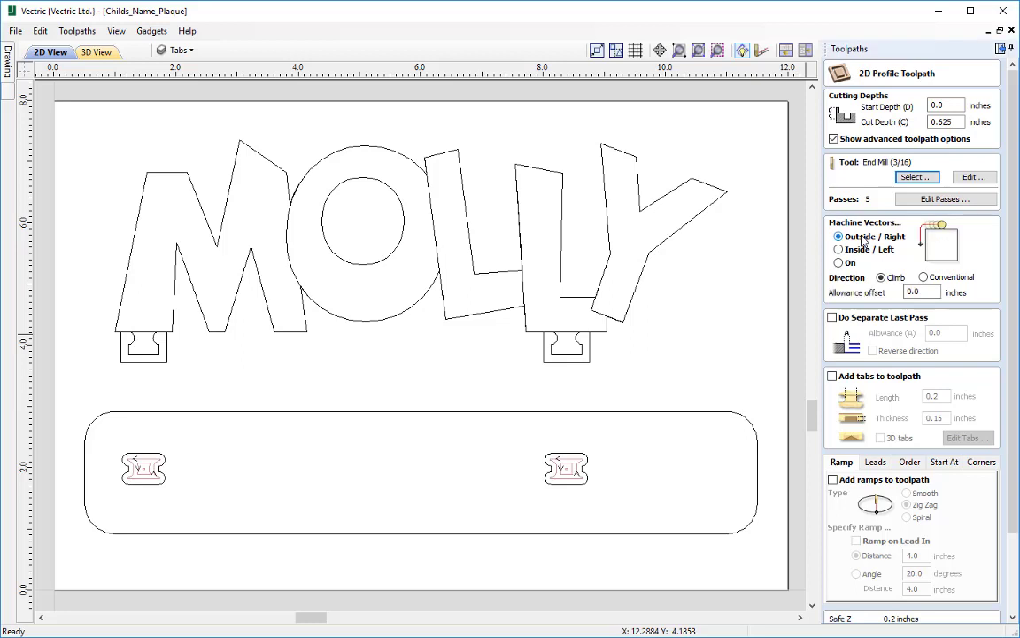
Step: Set the profile toolpath's vector selector to use only the Cutout layer instead of Slots
scroll(877, 266, "down", 2)
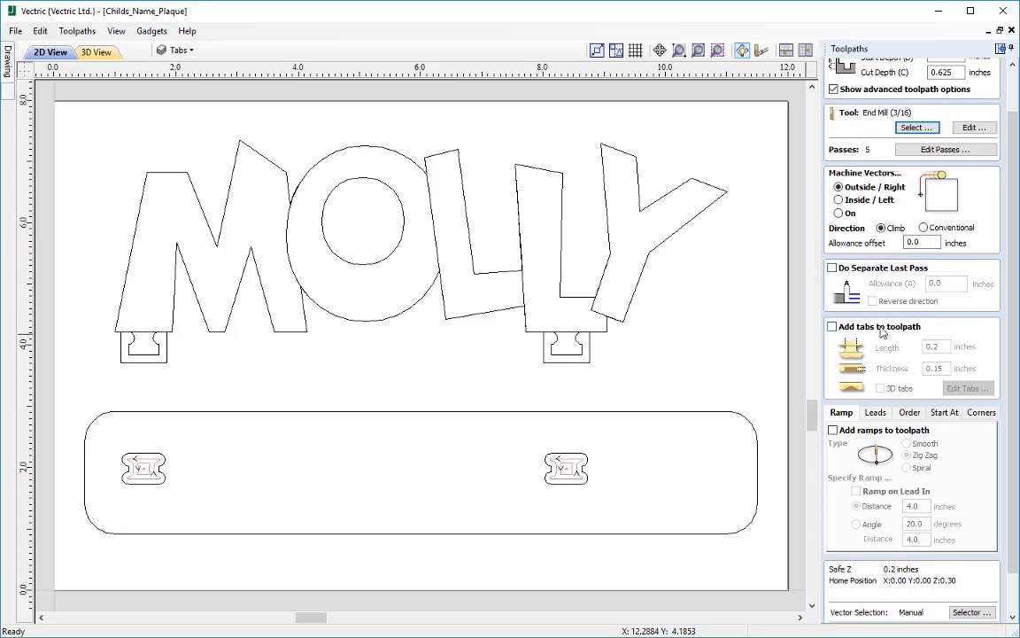
scroll(881, 331, "down", 2)
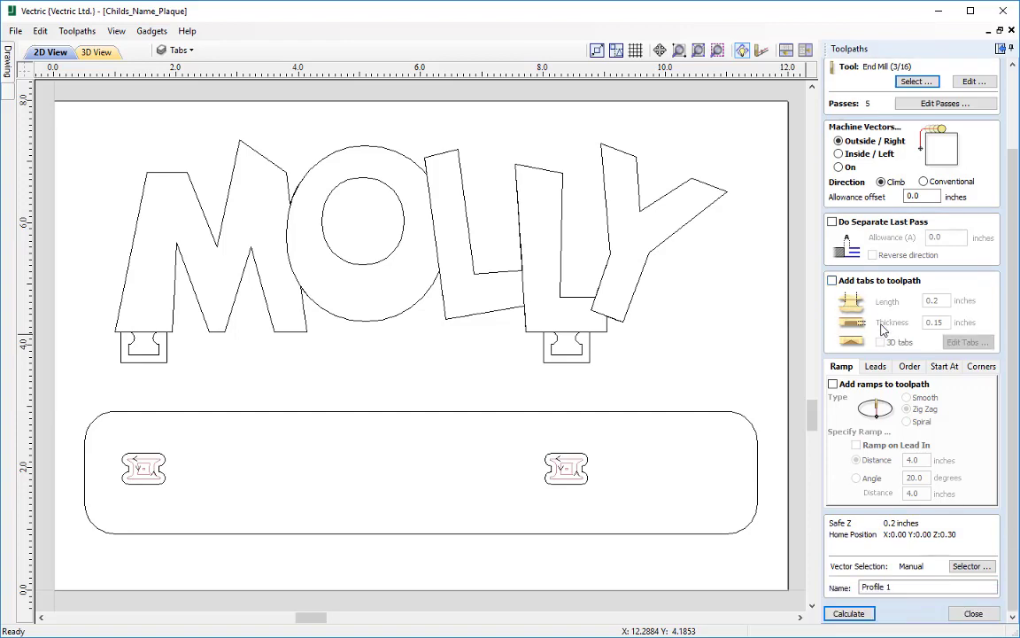
left_click(974, 567)
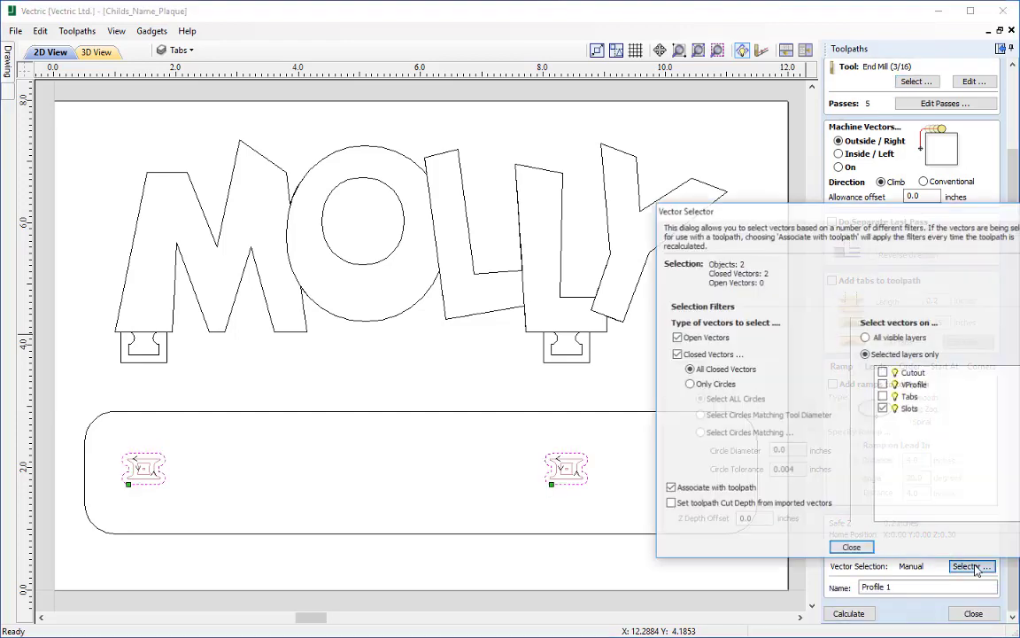
left_click(883, 409)
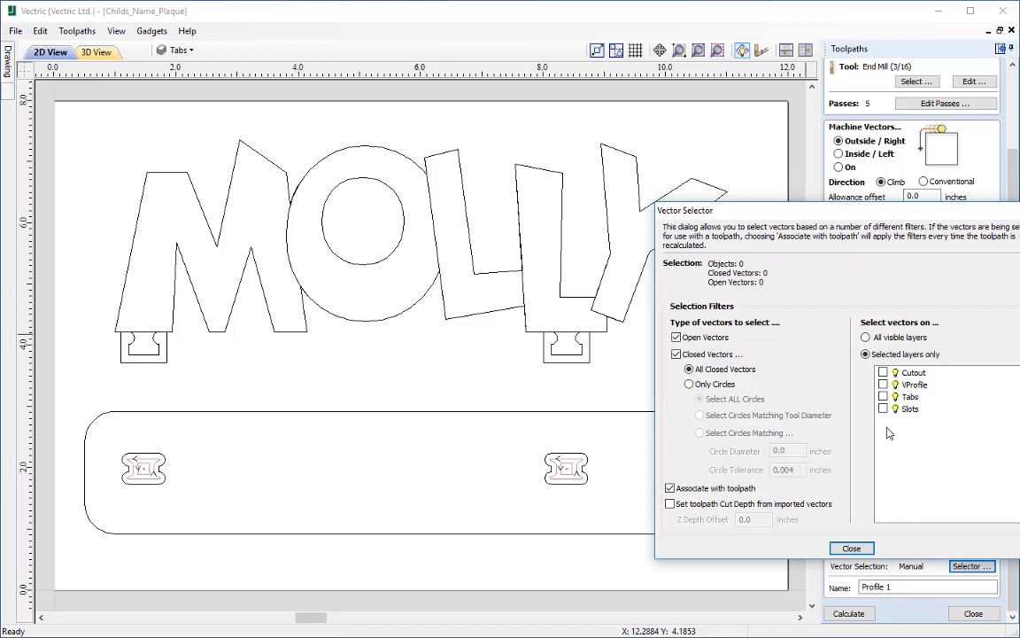
left_click(884, 373)
left_click(852, 548)
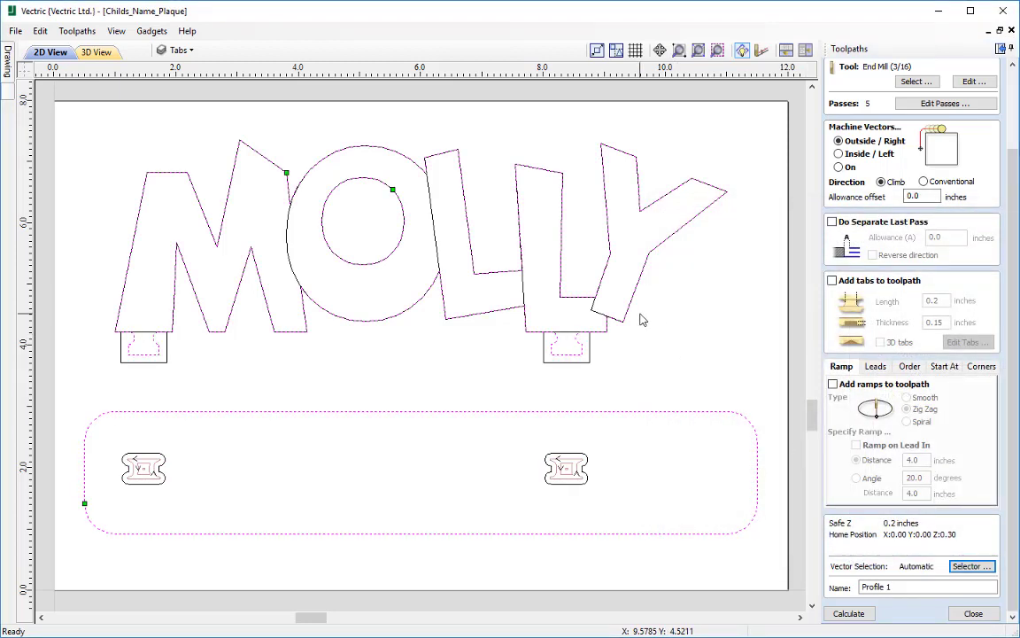
Step: Add tabs to the profile toolpath with a length of 0.2 inches and a thickness of 0.15 inches
left_click(832, 281)
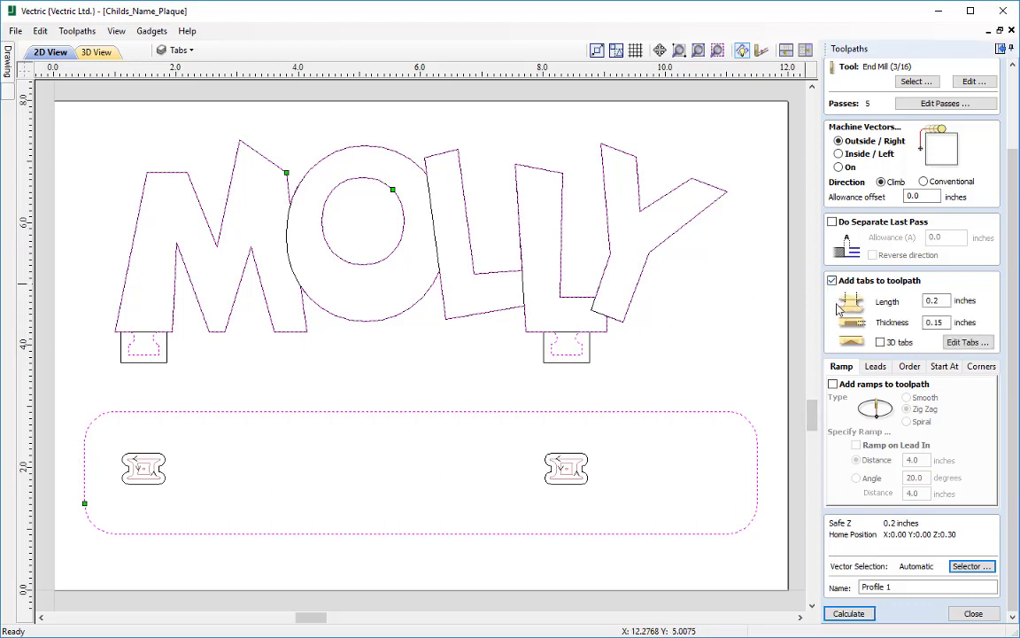
key("Tab")
type("0.2")
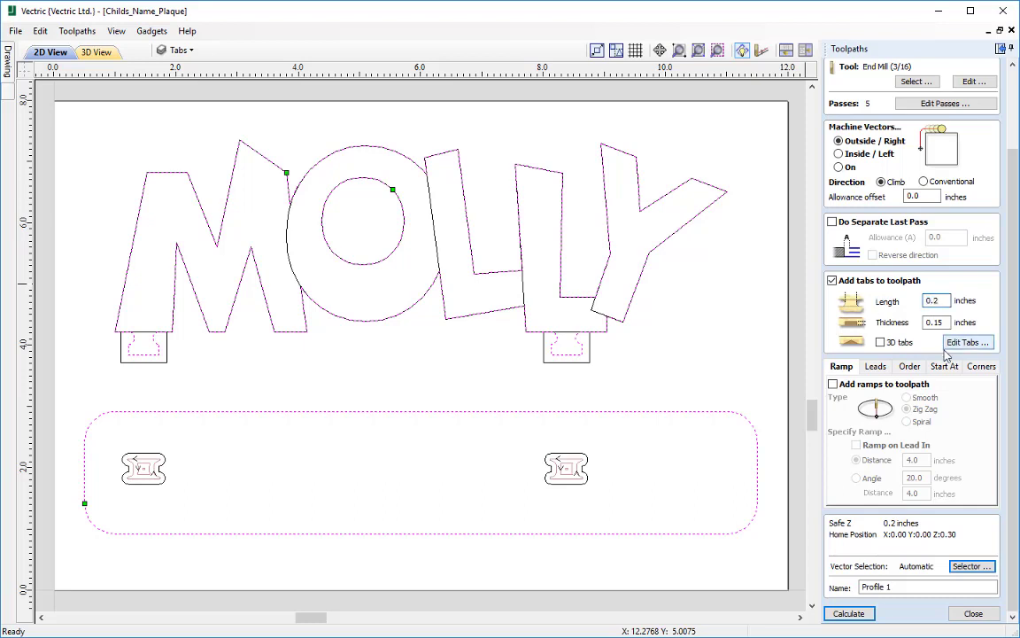
key("Tab")
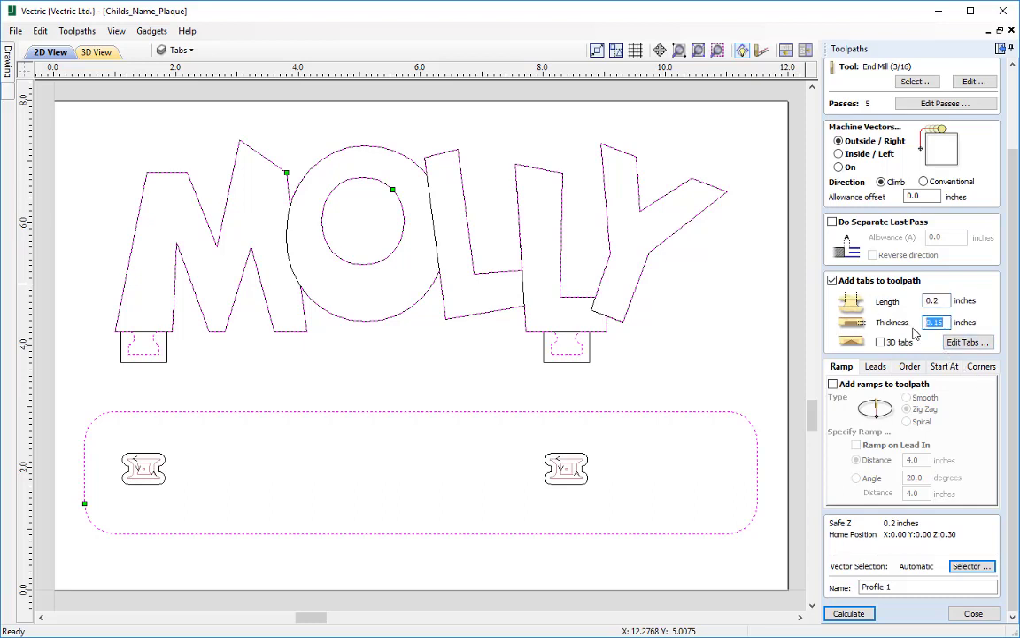
type("0.15")
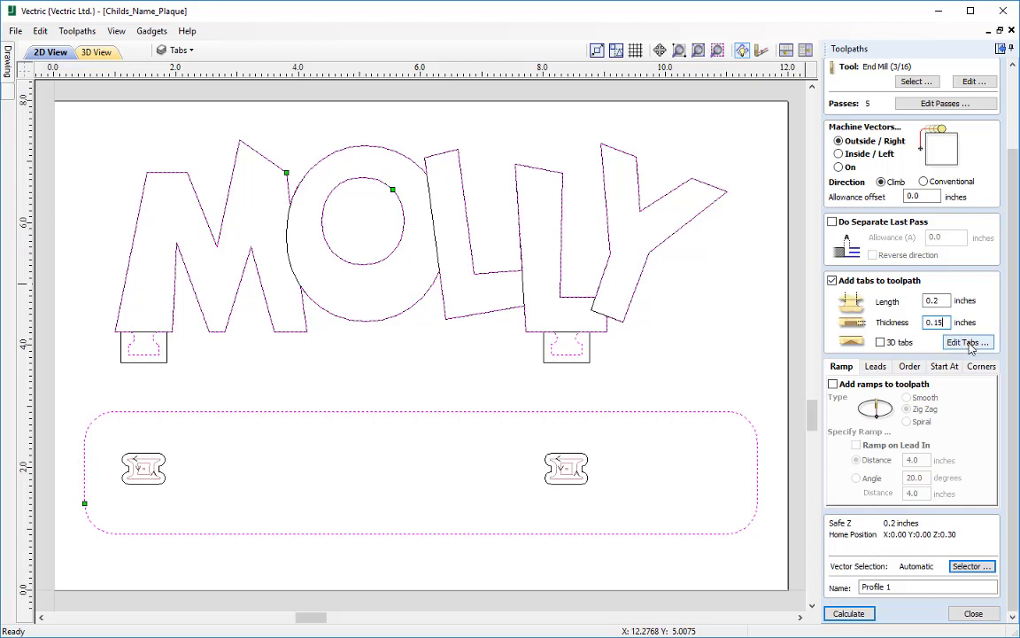
Step: Place five tabs on the outer lettering outline: the M's top and outer side, the second L's top, the Y's arm and the first L's underside
left_click(968, 343)
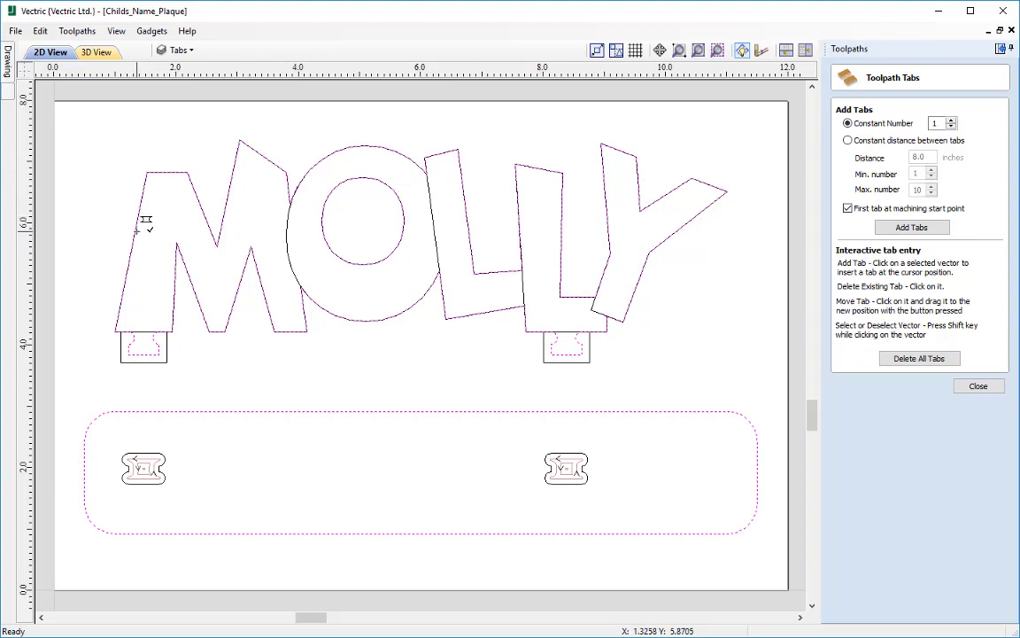
left_click(168, 173)
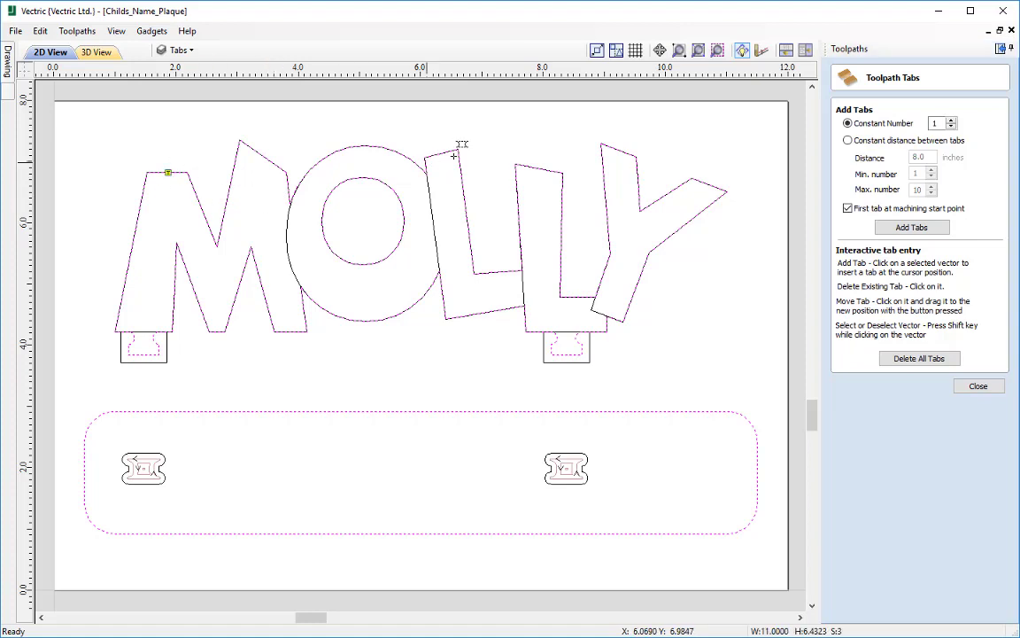
left_click(543, 167)
left_click(684, 223)
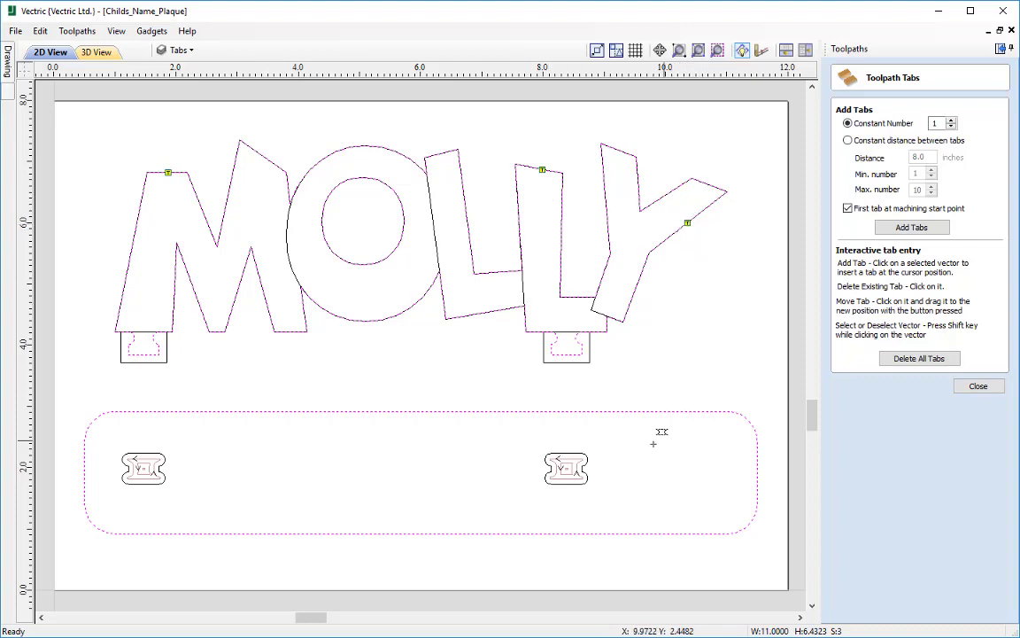
left_click(483, 313)
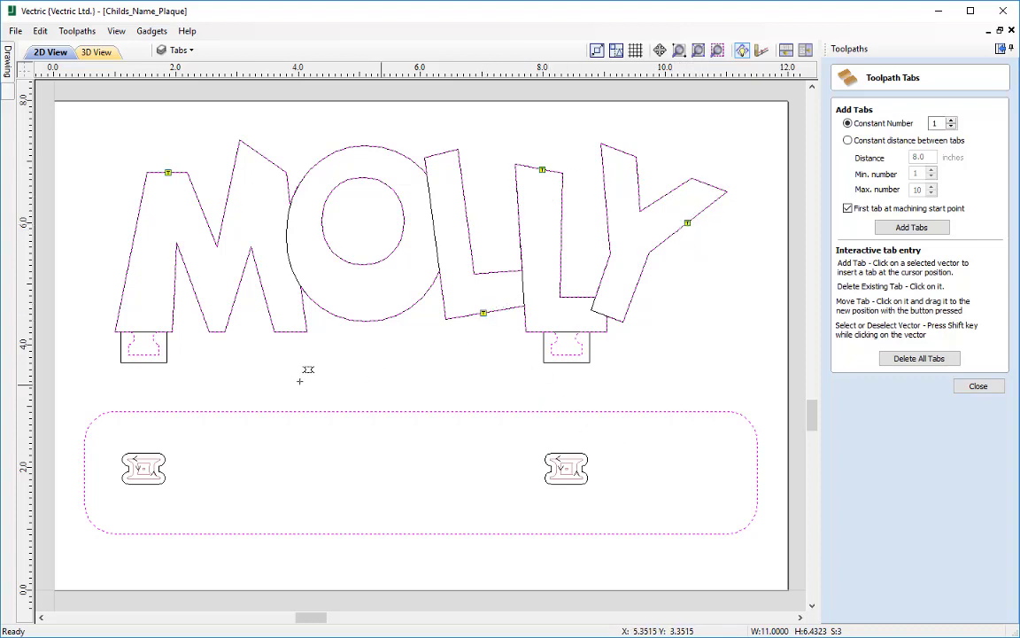
left_click(130, 253)
Step: Place four tabs on the rounded base outline, two along the upper edge and two along the lower edge, and finish tab editing
left_click(165, 411)
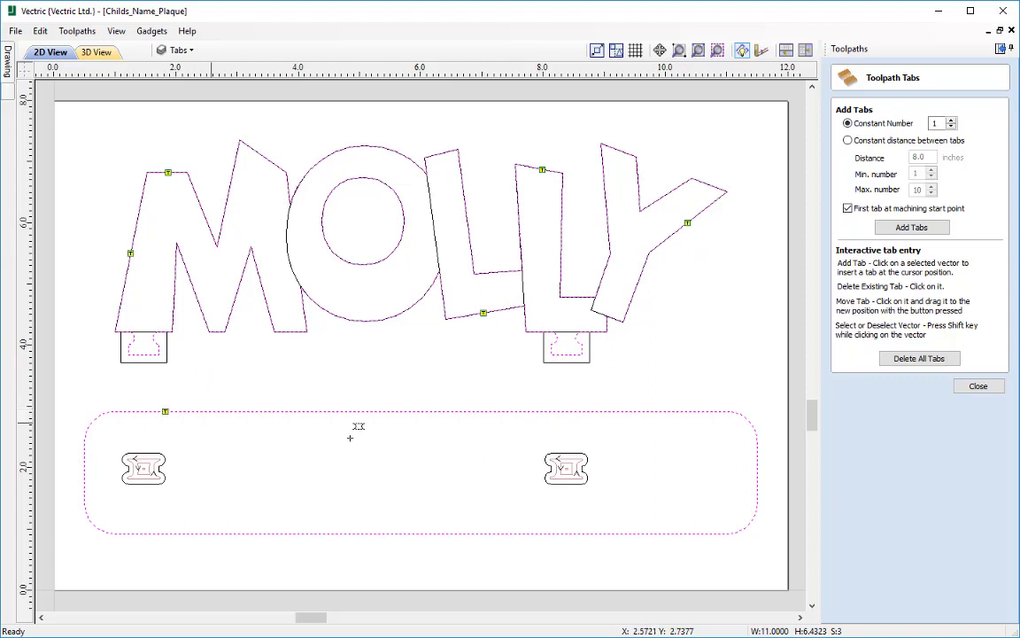
left_click(668, 411)
left_click(674, 533)
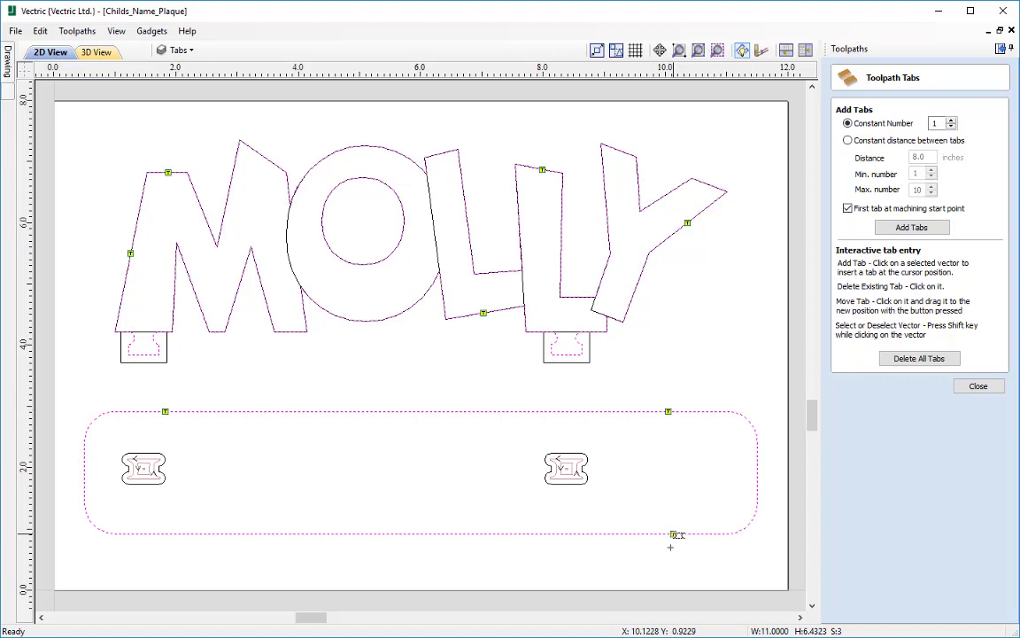
left_click(163, 533)
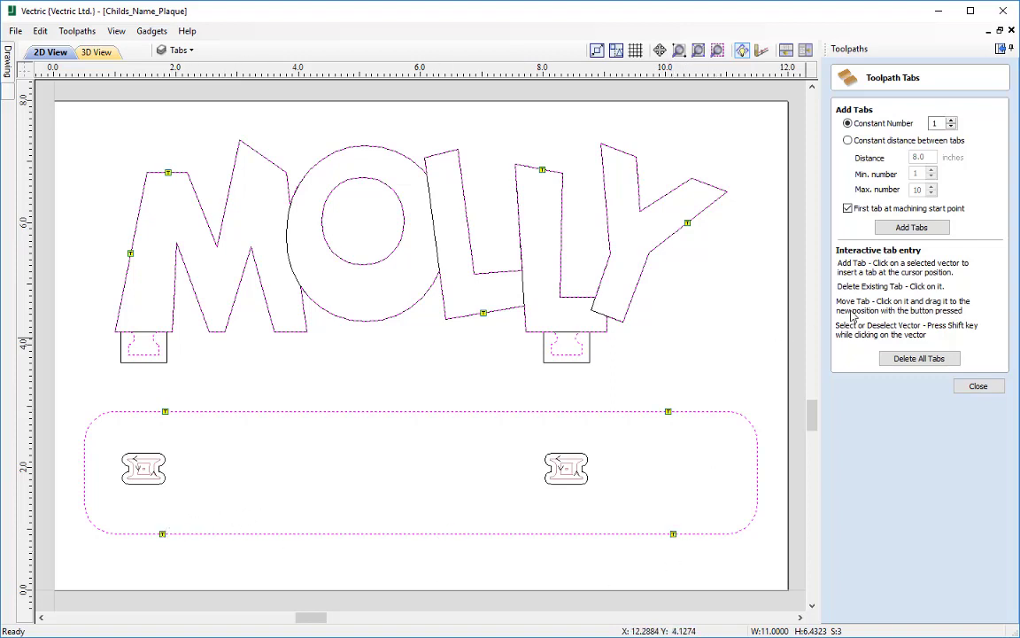
left_click(978, 386)
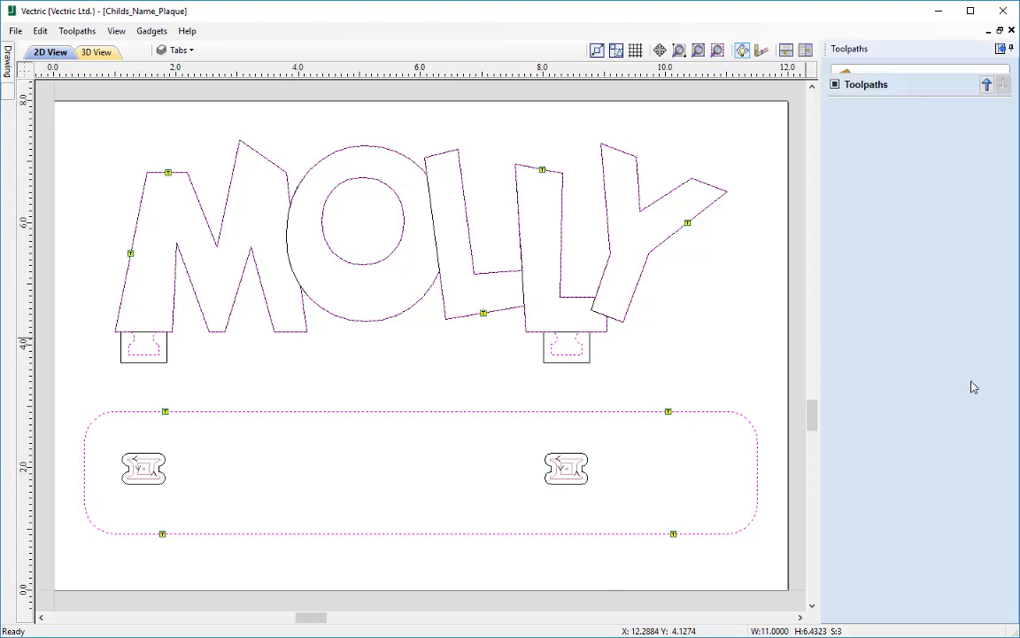
Step: Name the toolpath Profile Cut Out and calculate it
scroll(880, 379, "down", 2)
scroll(880, 379, "down", 2)
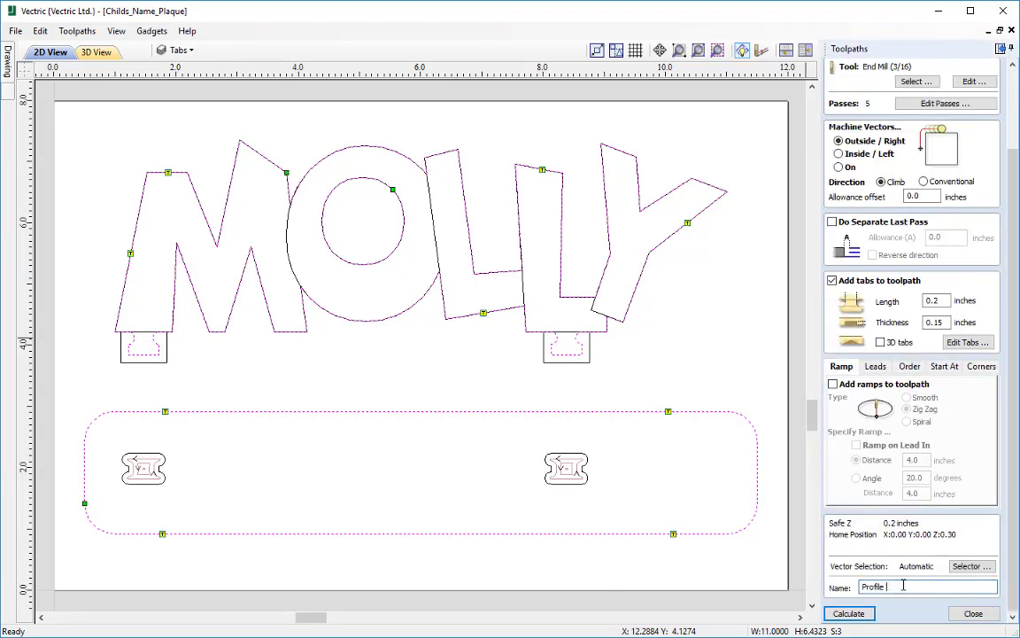
key("BackSpace")
type("Cut 0")
type("ut")
left_click(863, 613)
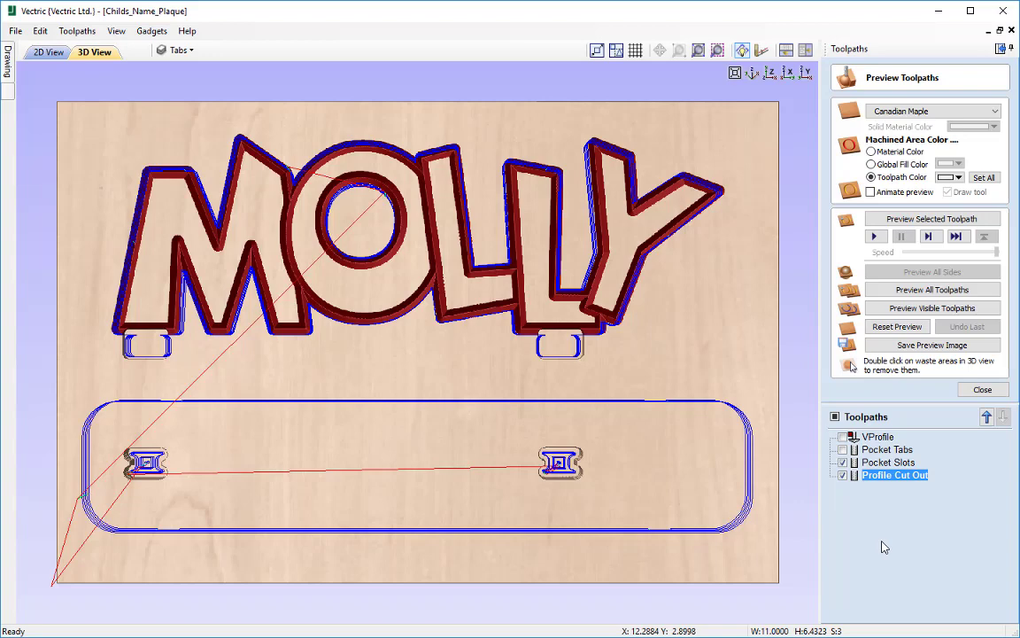
Step: Hide the Pocket Slots toolpath, preview the Profile Cut Out toolpath and examine the cut in a tilted 3D view
left_click(843, 463)
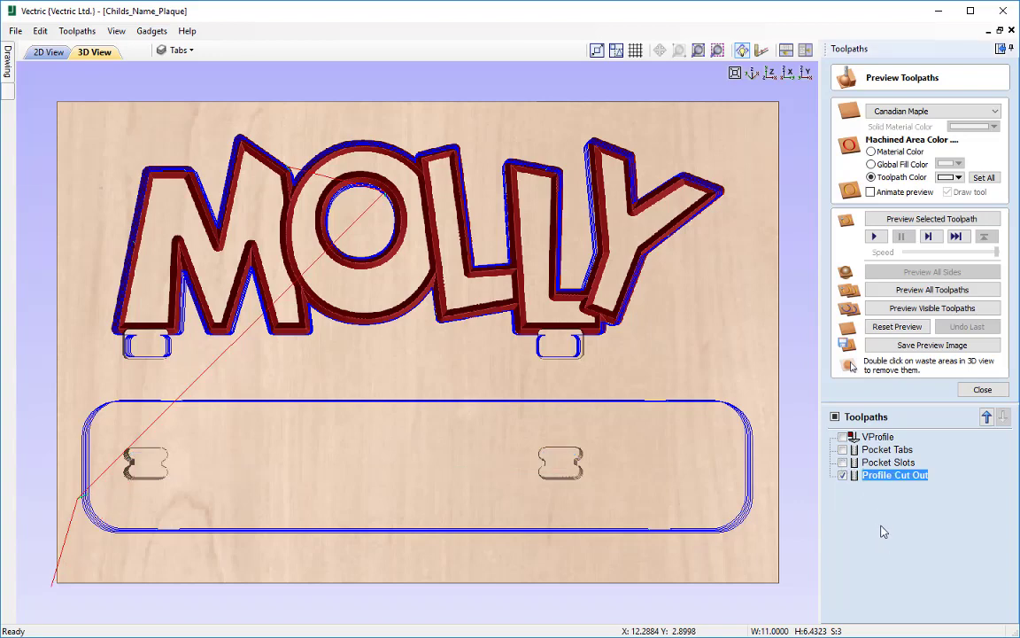
left_click(908, 221)
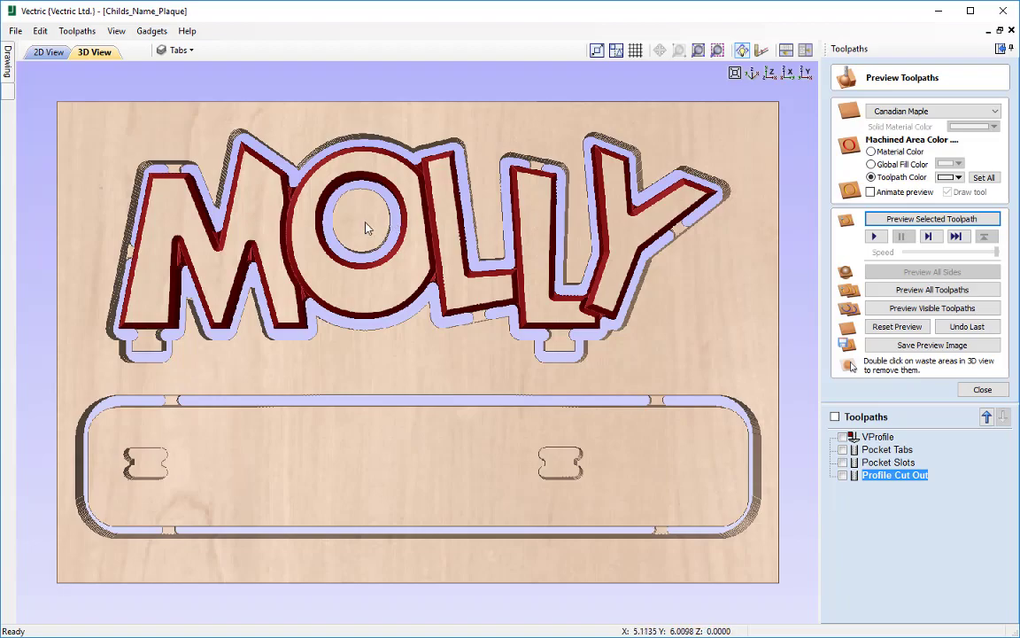
left_click_drag(379, 276, 417, 326)
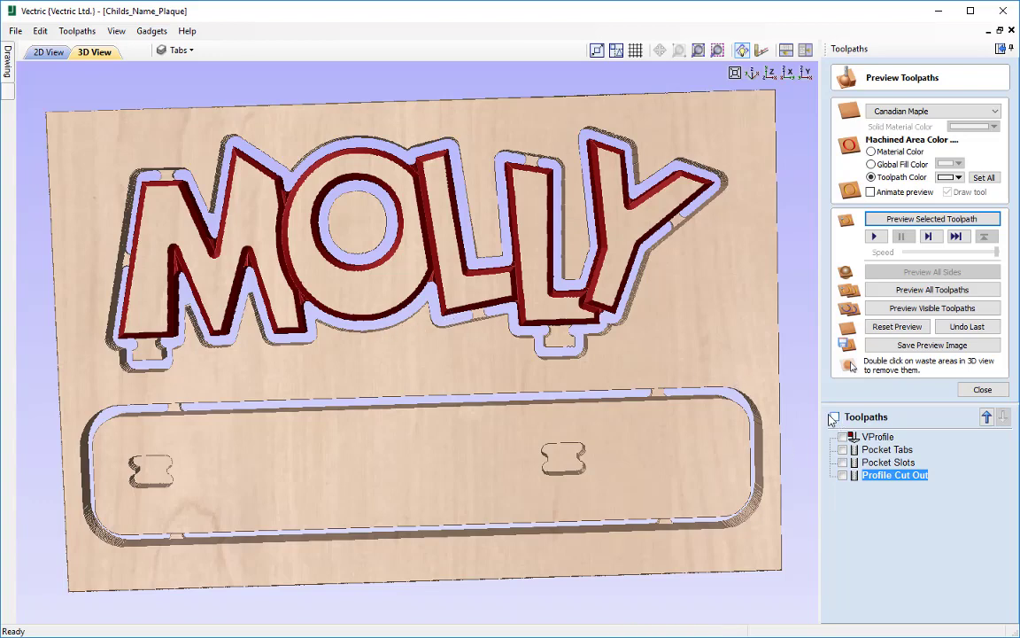
Step: Reopen the Profile Cut Out toolpath, add tabs at the top and bottom of the O's inner circle, and recalculate it
mouse_move(905, 481)
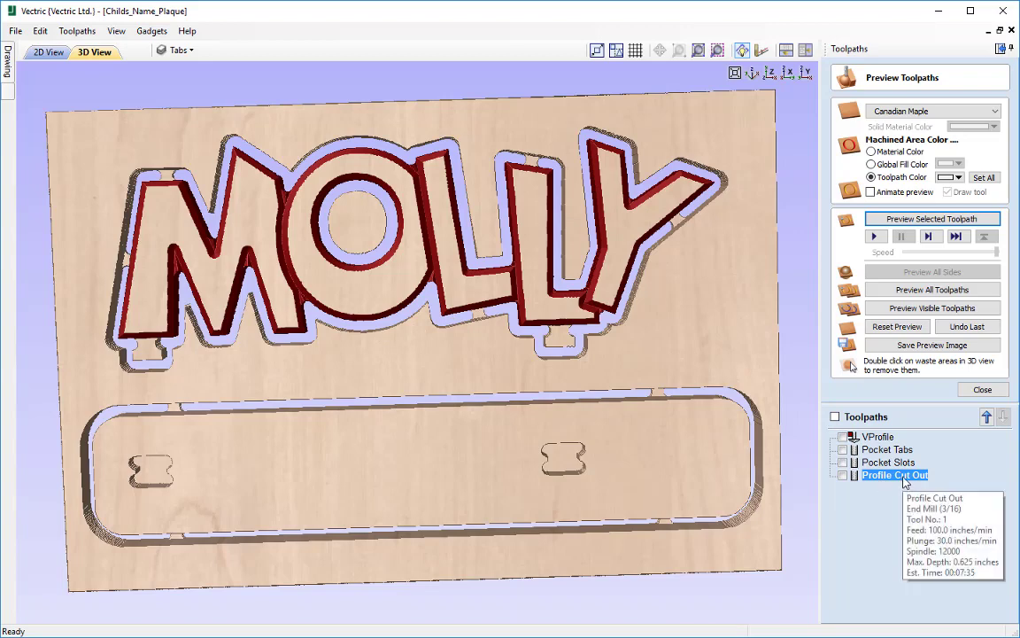
double_click(905, 480)
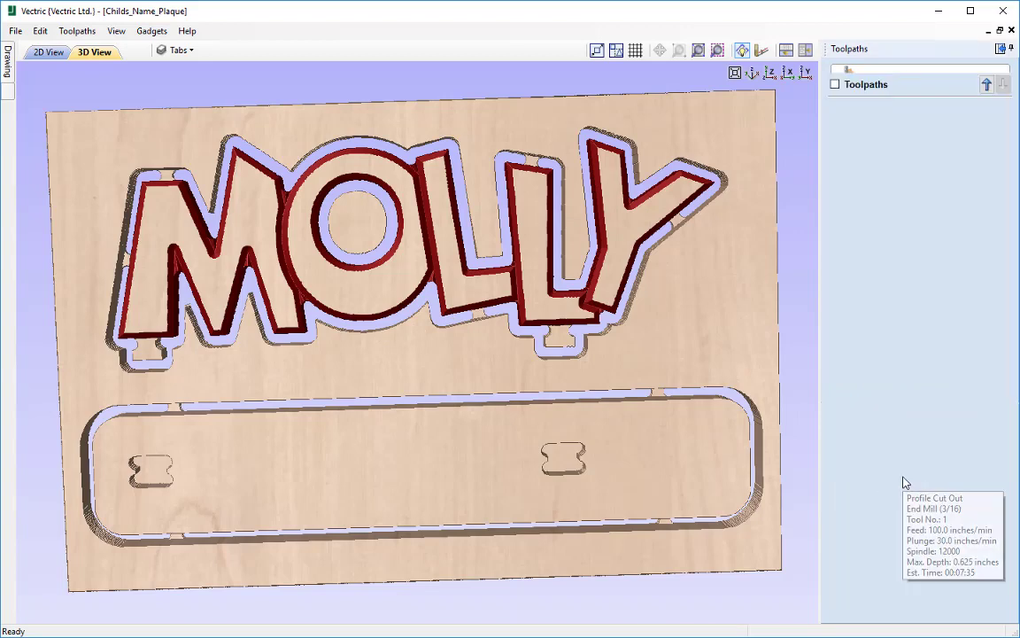
scroll(904, 481, "down", 1)
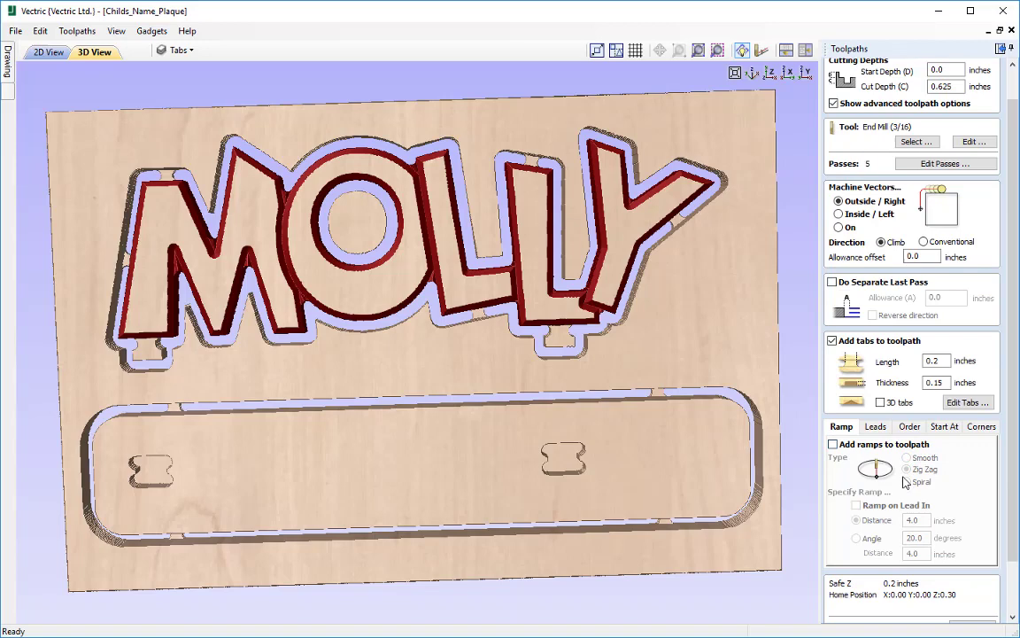
left_click(968, 405)
left_click(370, 178)
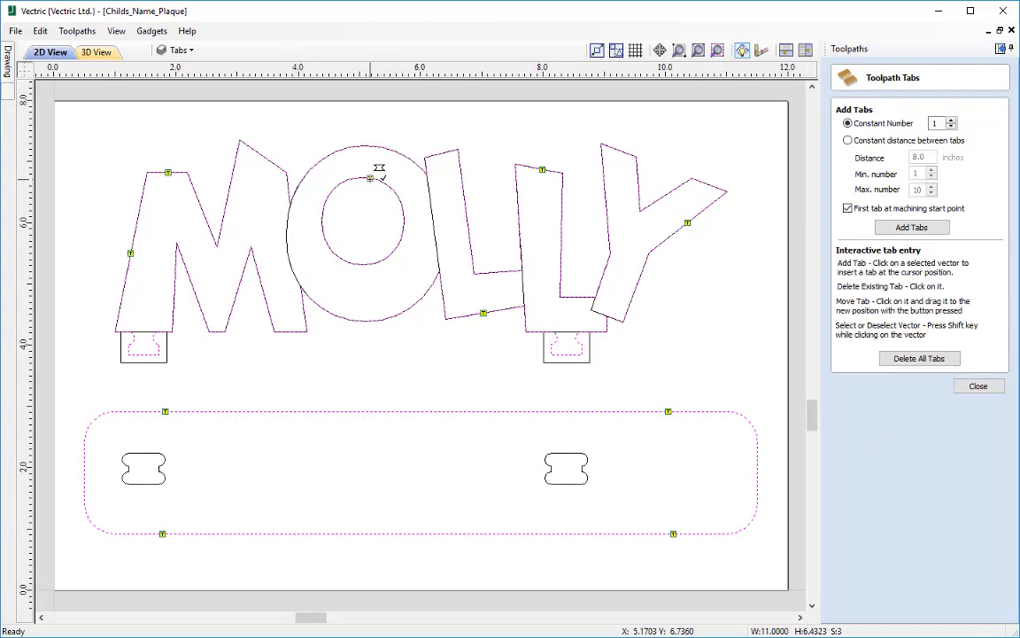
left_click(361, 264)
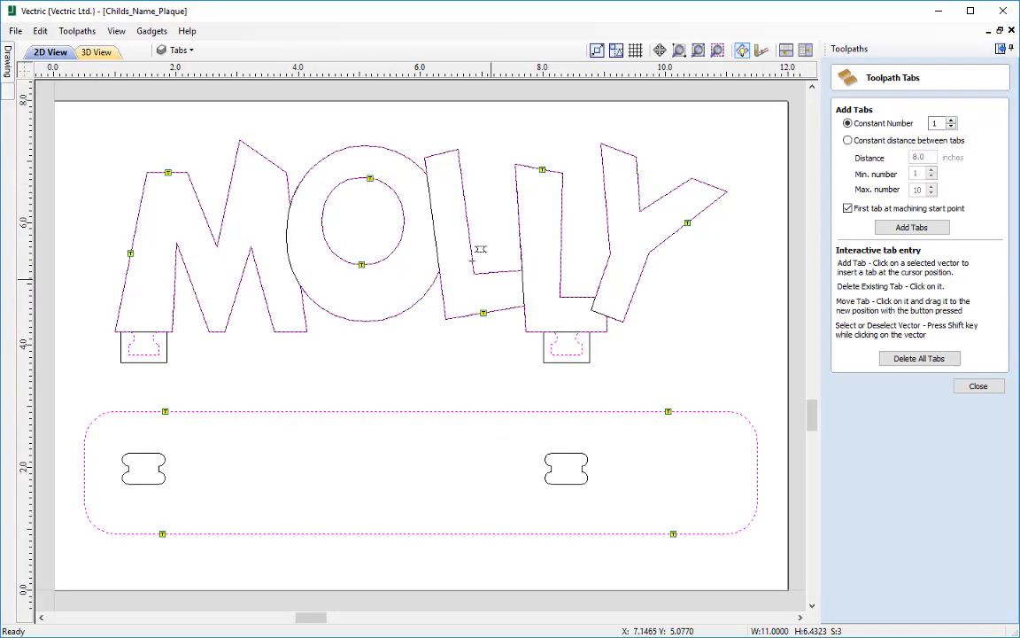
left_click(978, 386)
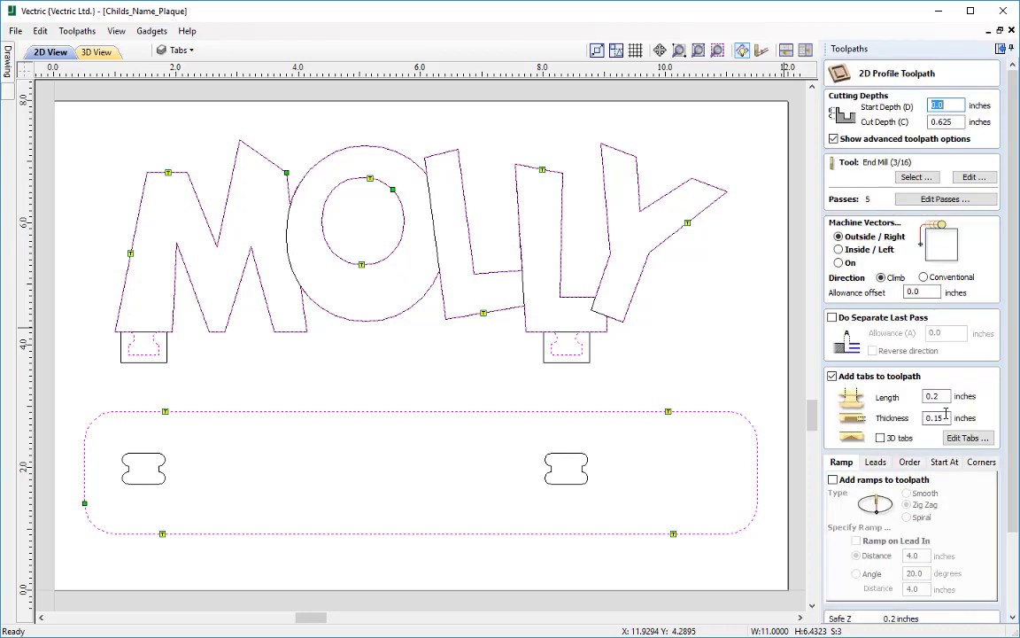
scroll(930, 416, "down", 5)
left_click(855, 614)
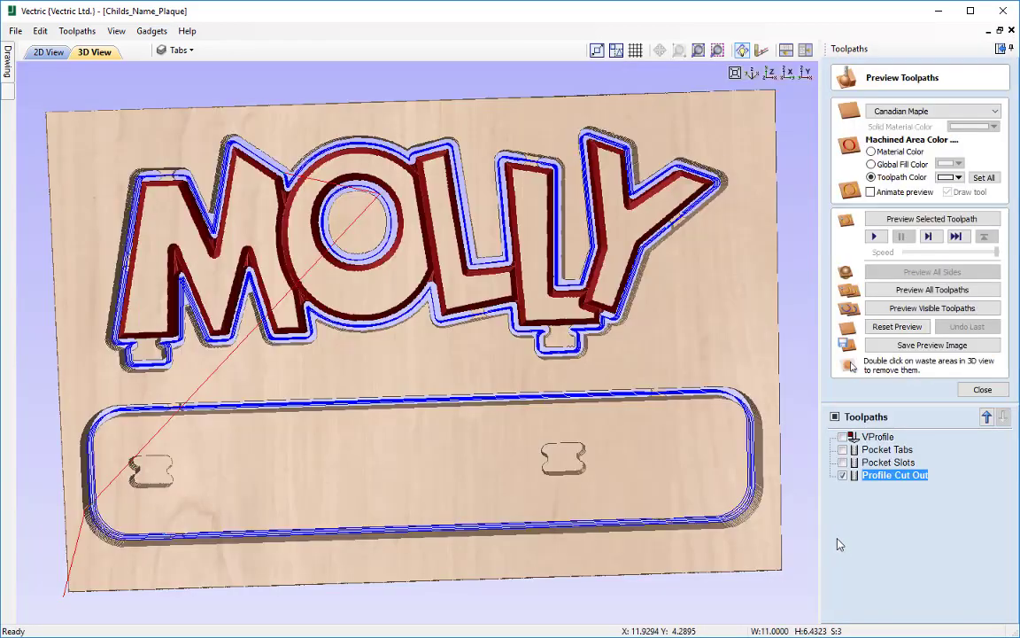
Step: Reset the material preview, simulate all toolpaths again, inspect the tabbed inner circle of the O and close the preview
left_click(900, 328)
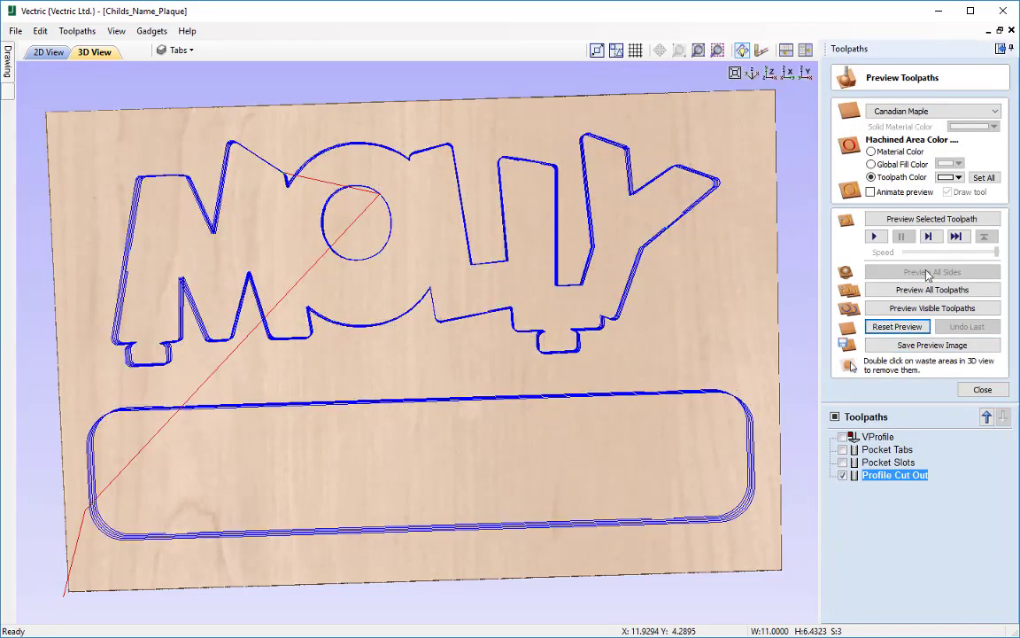
left_click(928, 291)
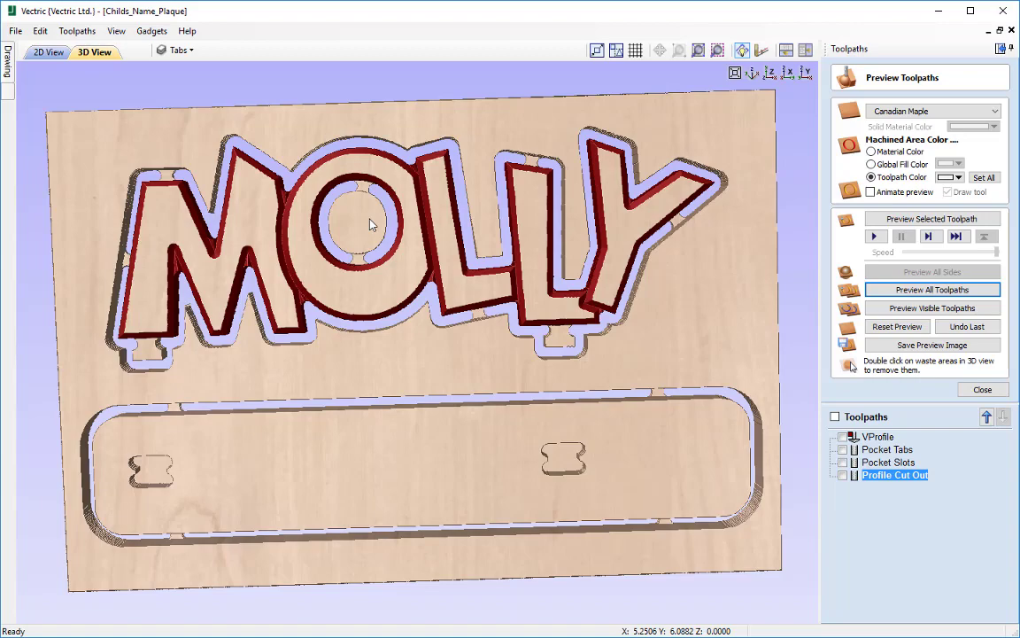
left_click_drag(390, 290, 418, 277)
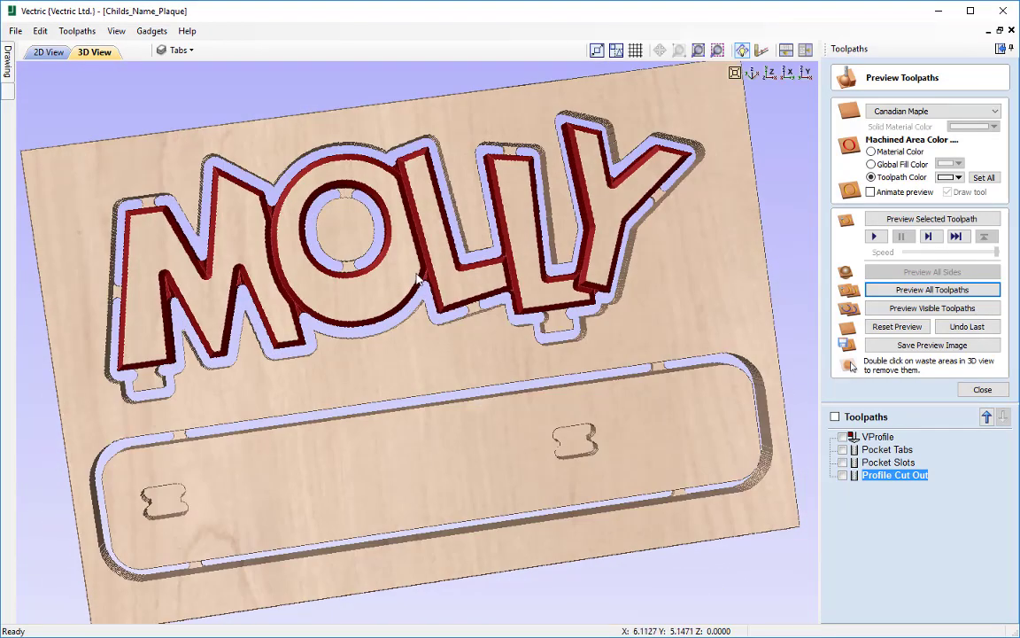
key("0")
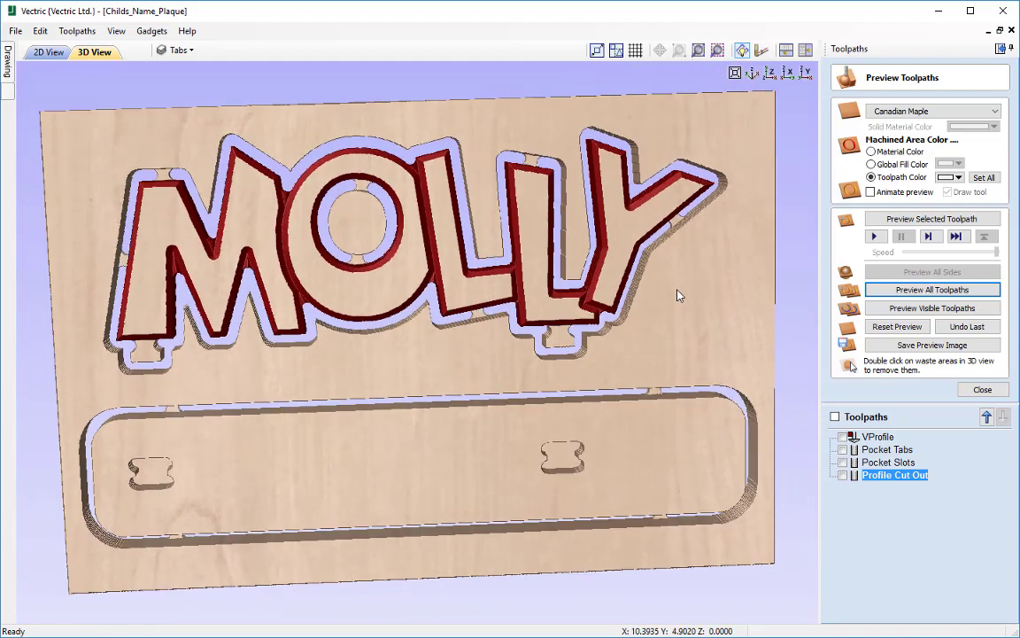
left_click(981, 391)
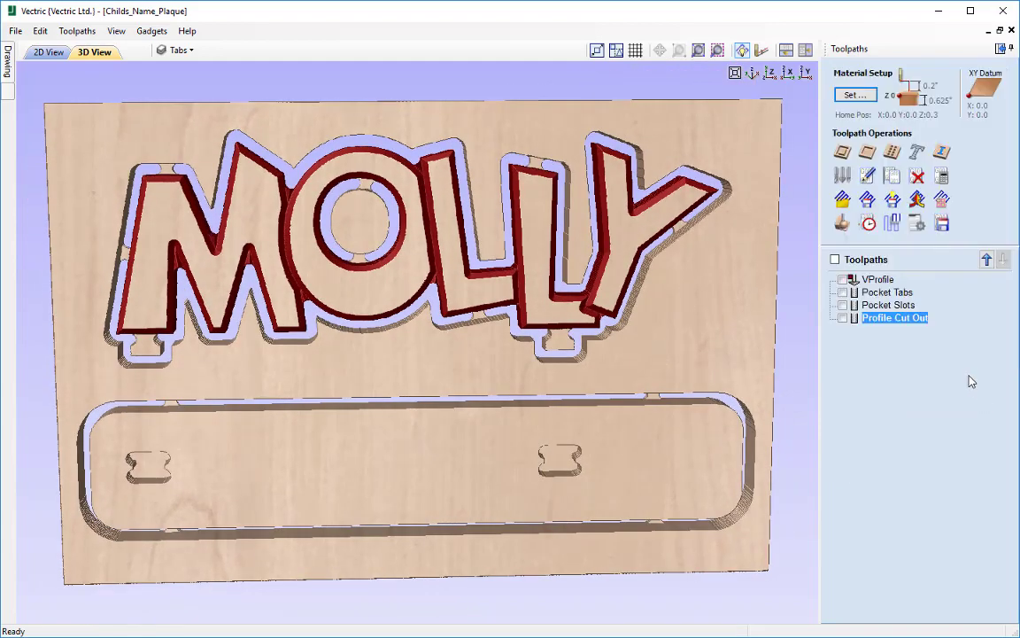
Step: Set up saving of the VProfile toolpath with the G Code (inch) (*.tap) post processor, then open and cancel the file save
left_click(890, 279)
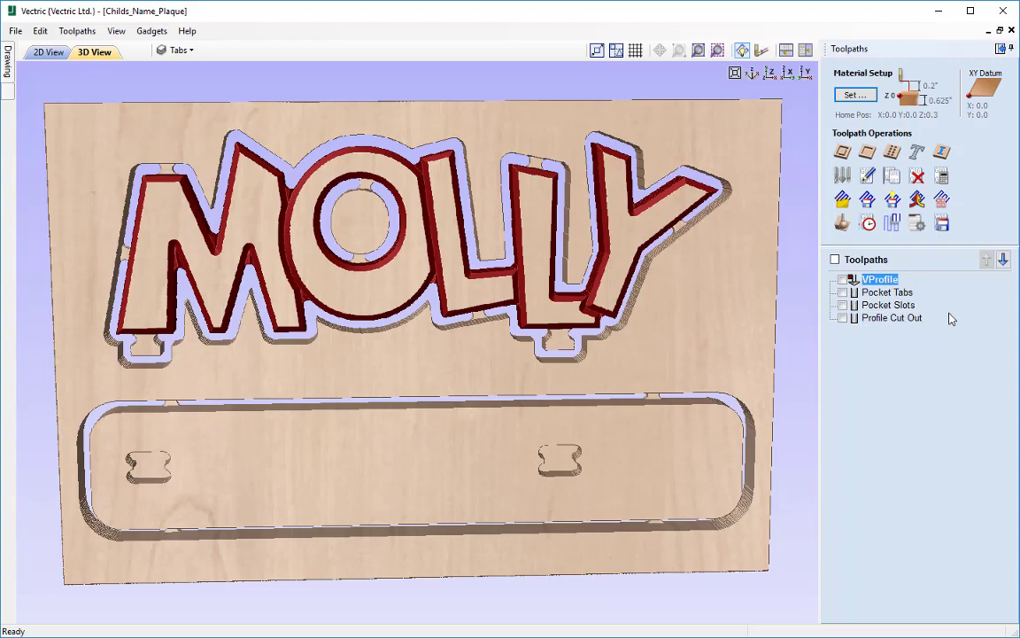
left_click(943, 224)
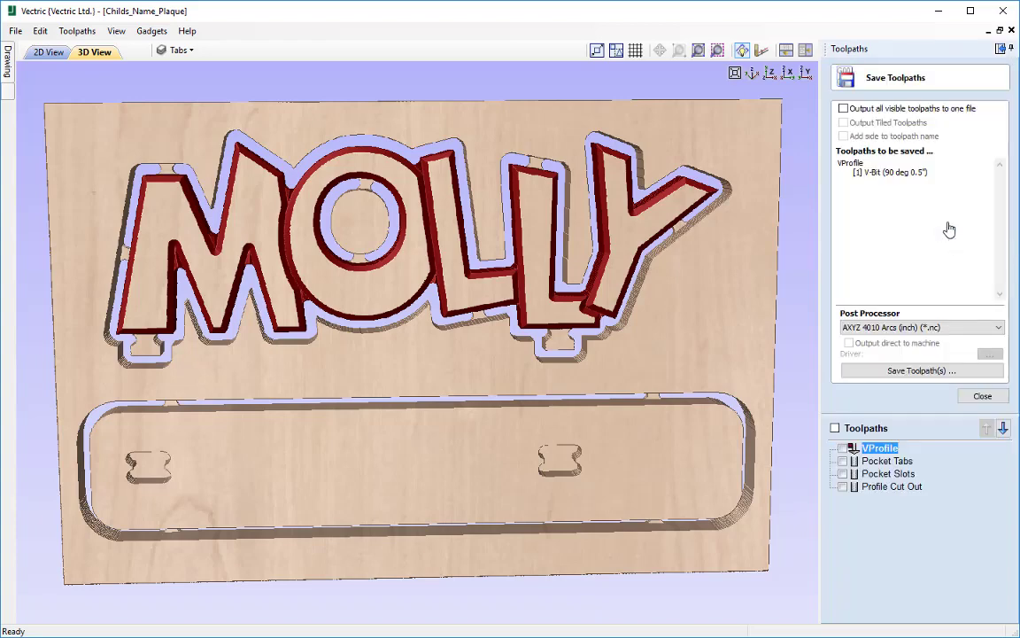
left_click(903, 326)
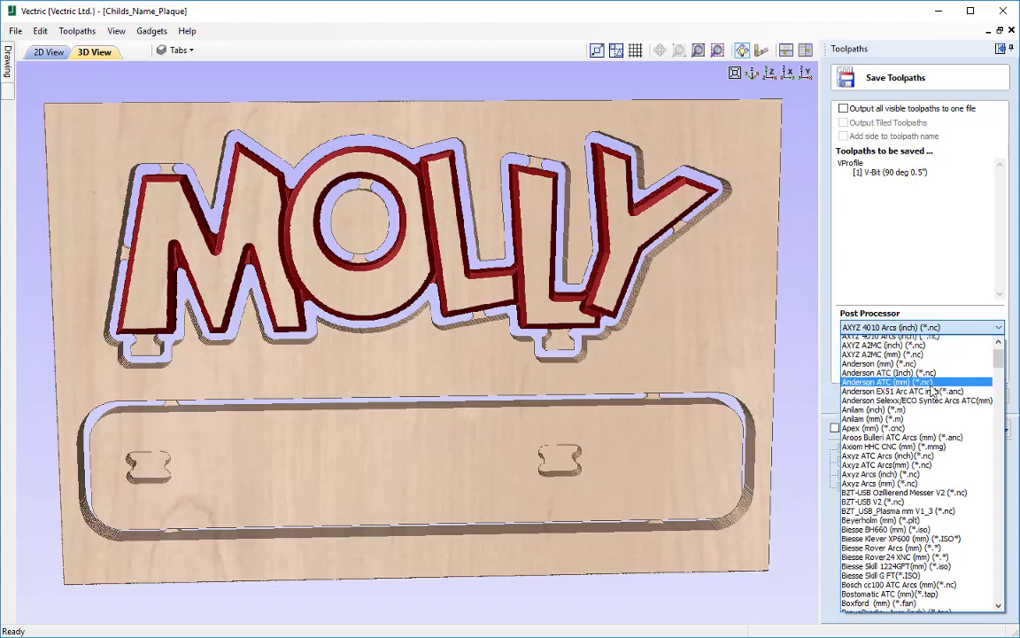
scroll(933, 390, "down", 15)
key("g")
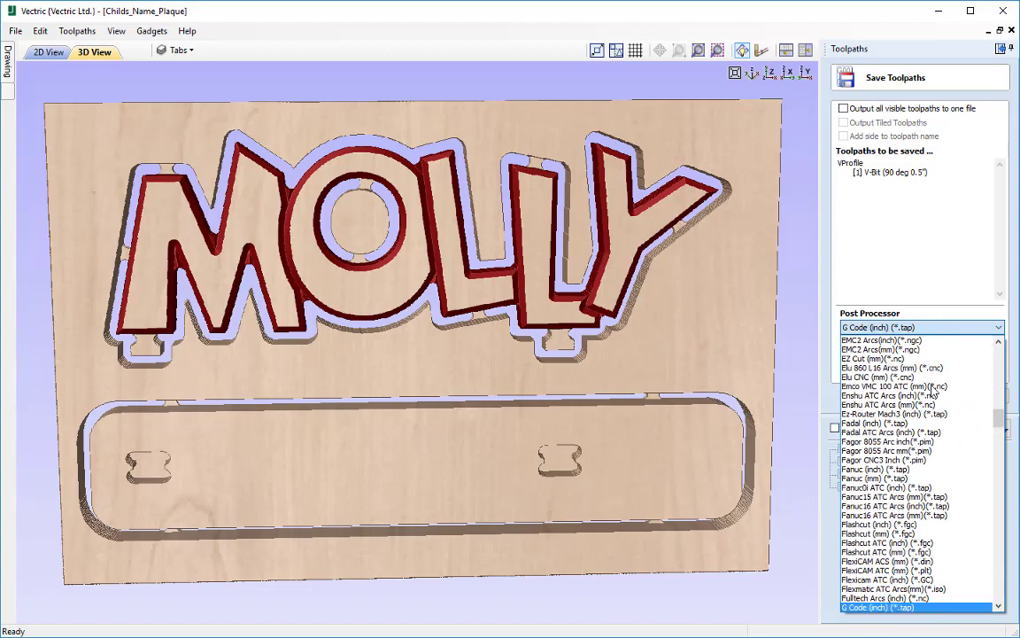
left_click(904, 606)
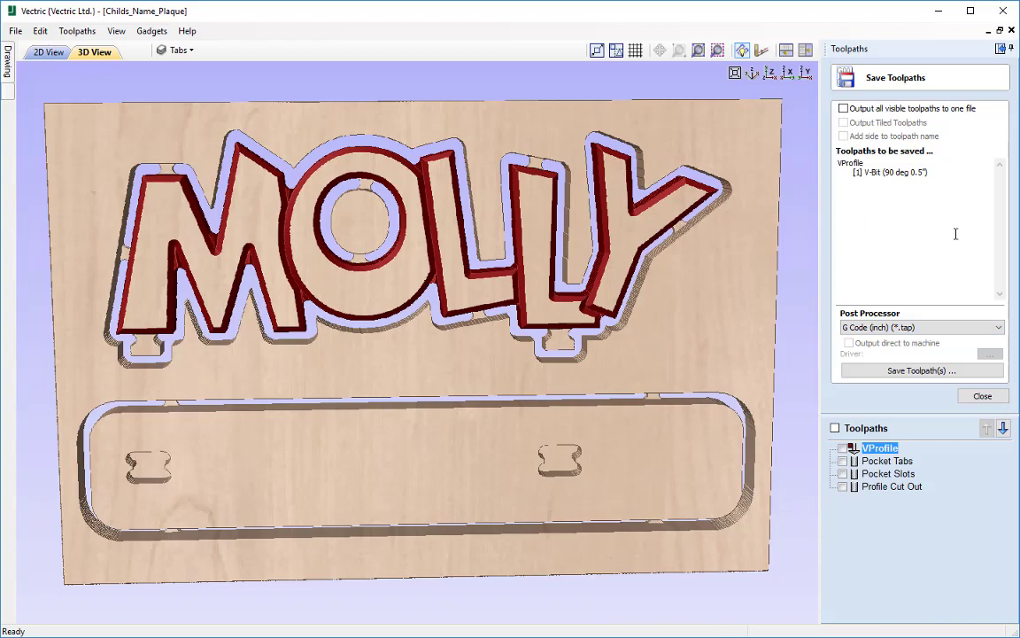
left_click(922, 371)
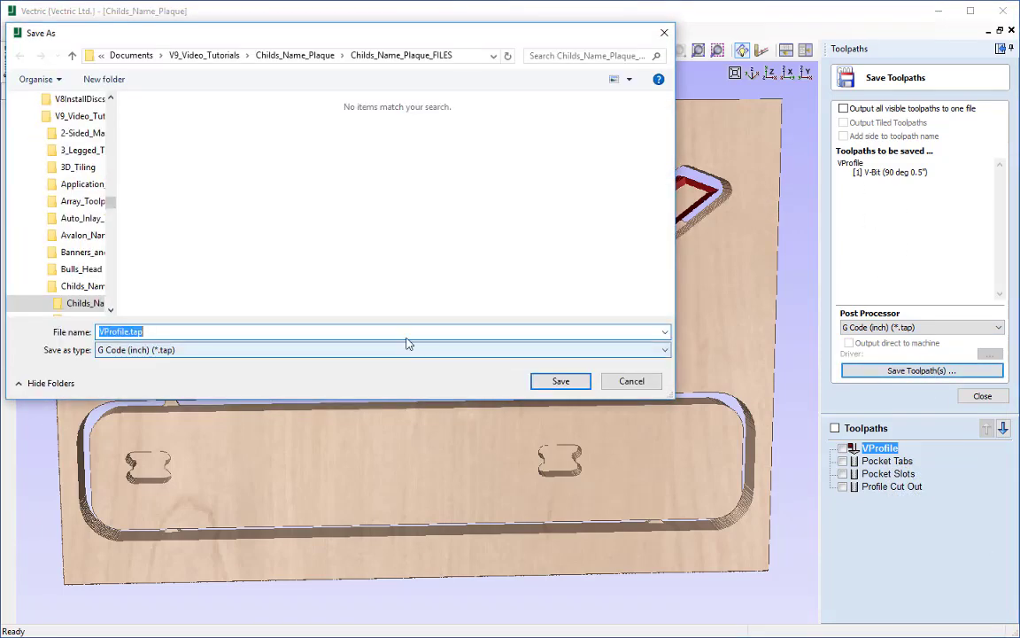
left_click(626, 381)
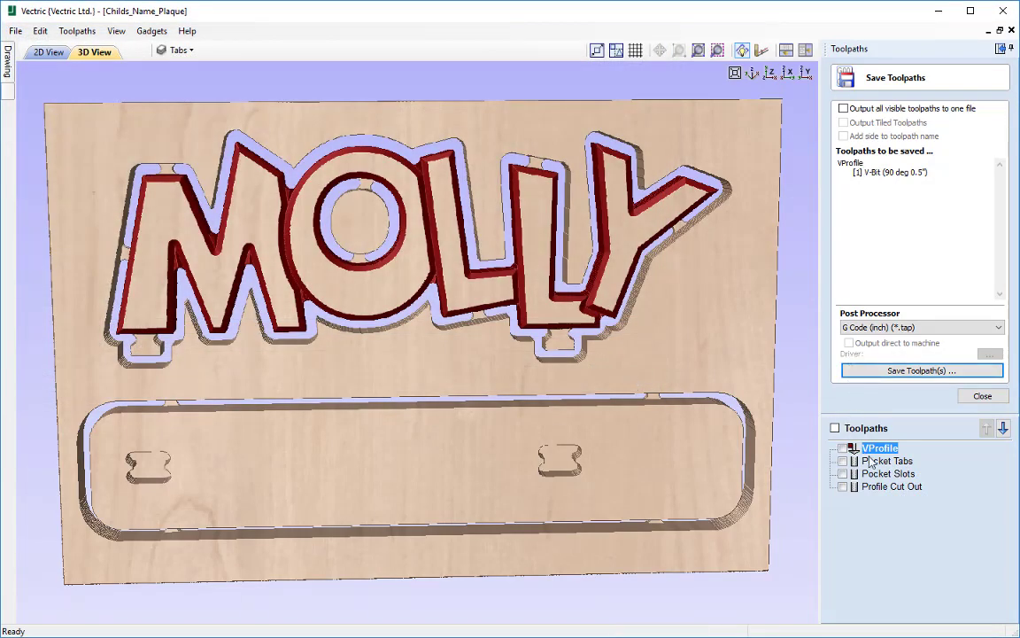
Step: Enable output of all visible toolpaths to one file and make Pocket Tabs and Pocket Slots visible for saving
mouse_move(882, 467)
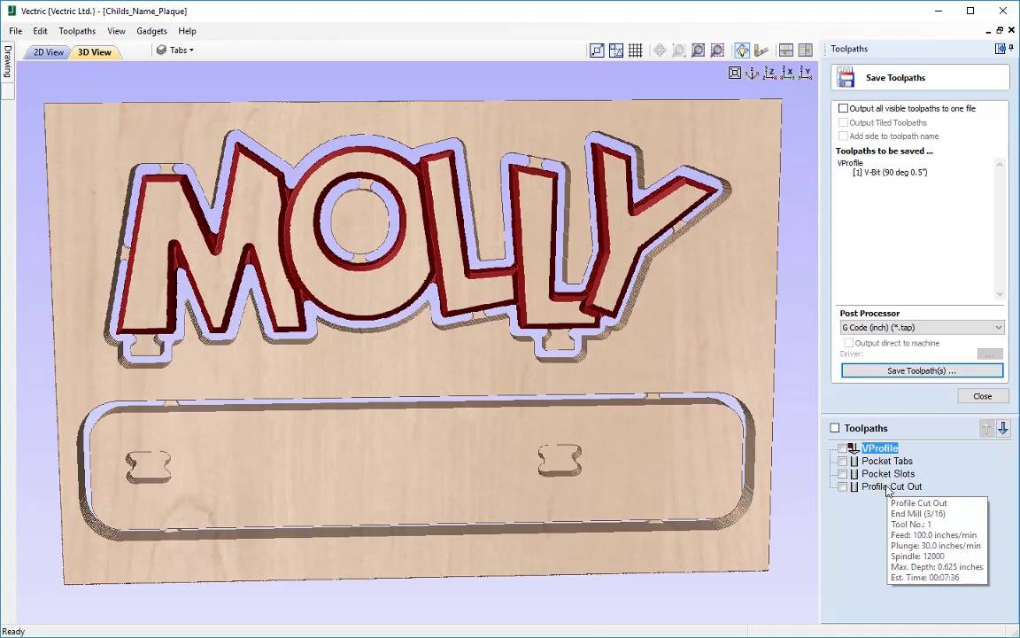
left_click(843, 462)
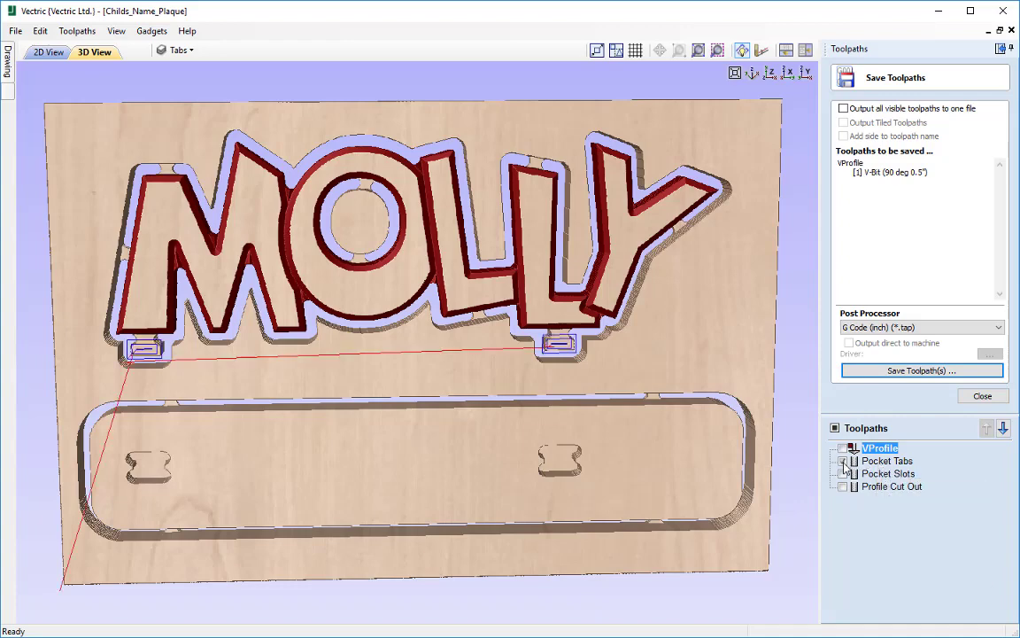
left_click(843, 108)
left_click(843, 474)
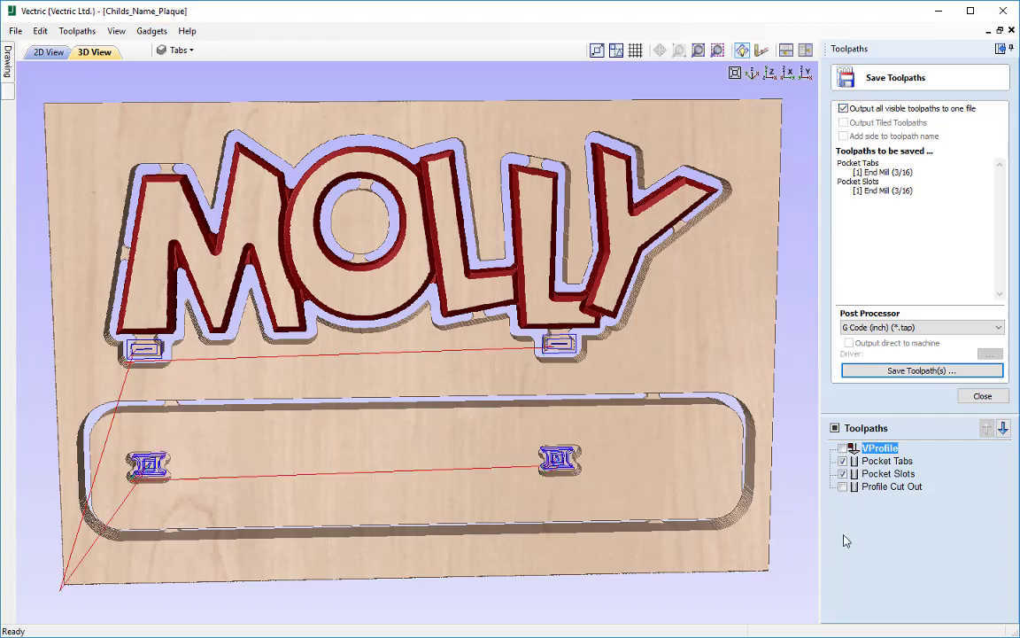
Step: Include Profile Cut Out in the combined toolpath output, and move Pocket Tabs below Pocket Slots and back above it
left_click(843, 487)
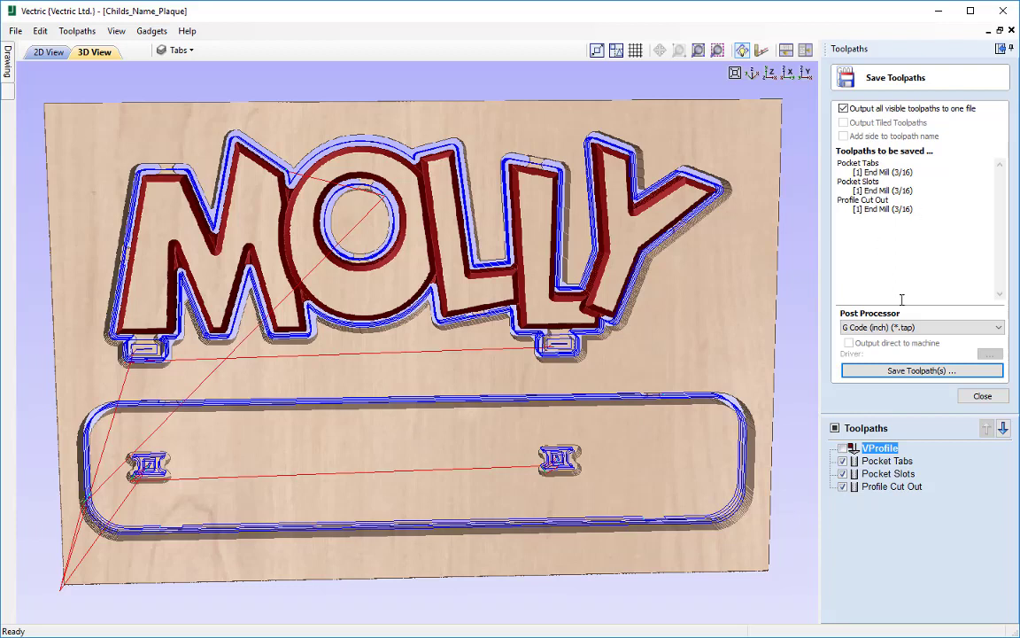
left_click(904, 462)
left_click(1003, 428)
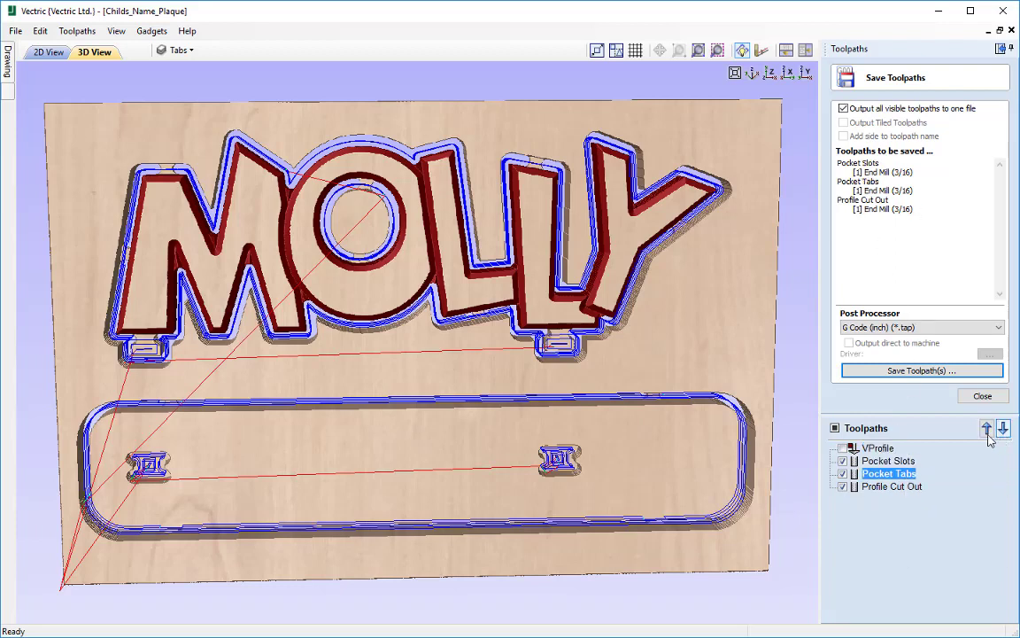
left_click(987, 428)
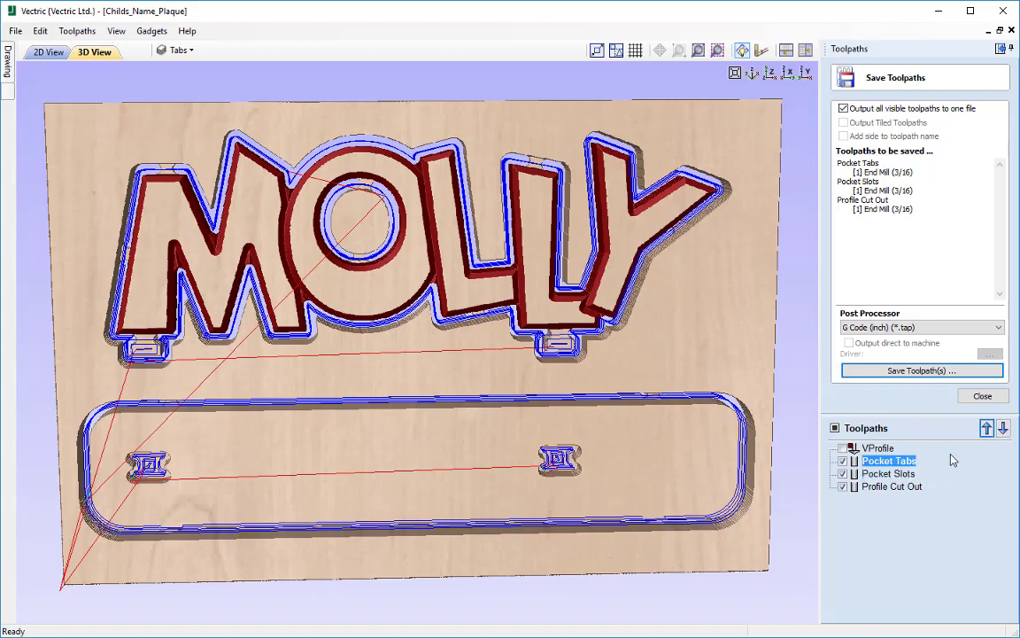
Step: Open the file save for the combined Pocket Tabs, Pocket Slots and Profile Cut Out toolpaths, cancel it and close Save Toolpaths
left_click(922, 371)
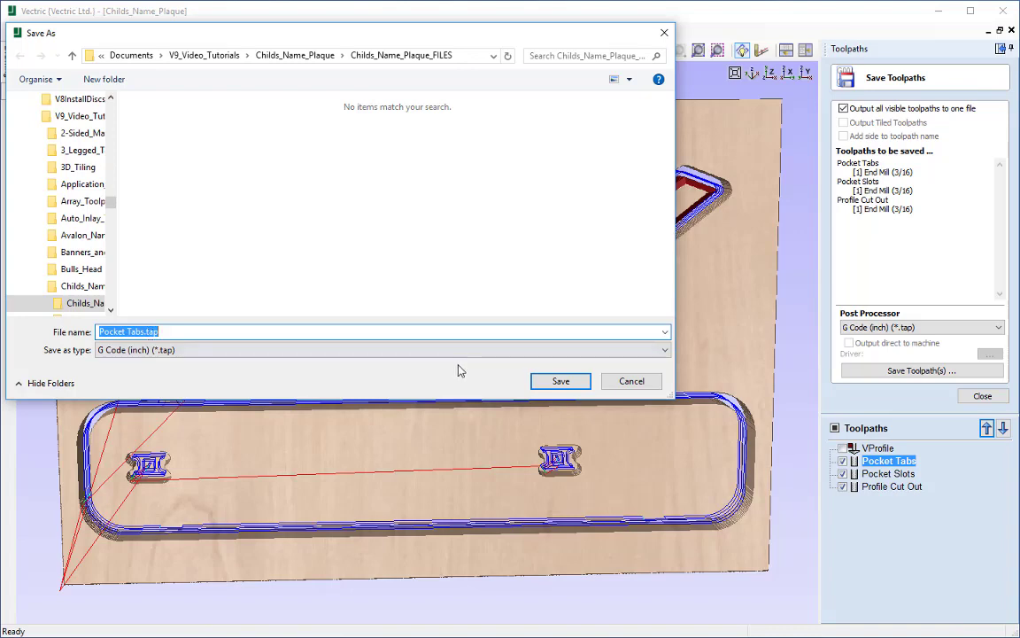
left_click(635, 380)
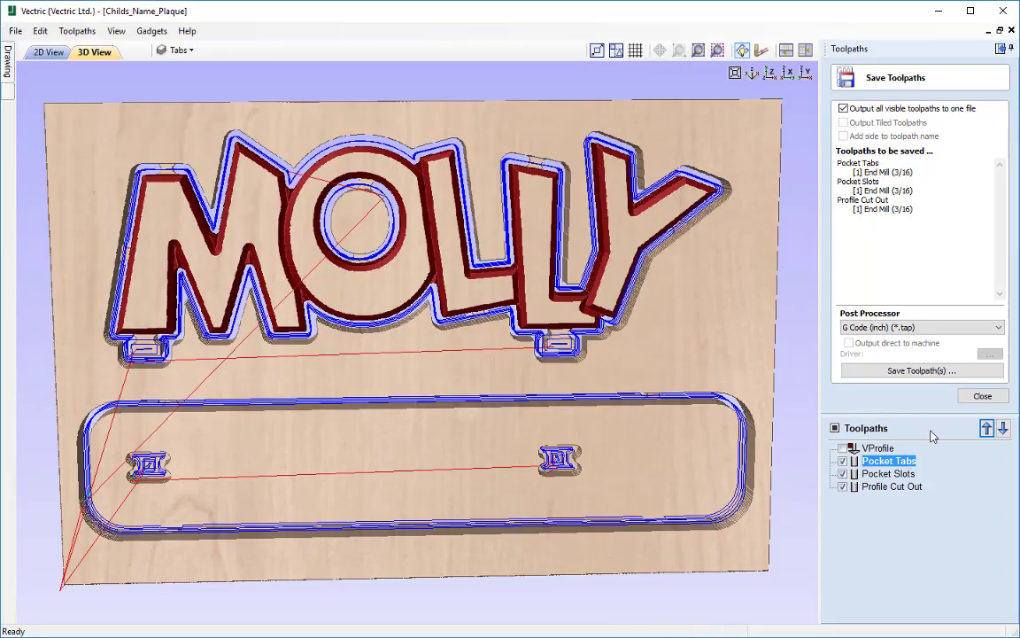
left_click(983, 396)
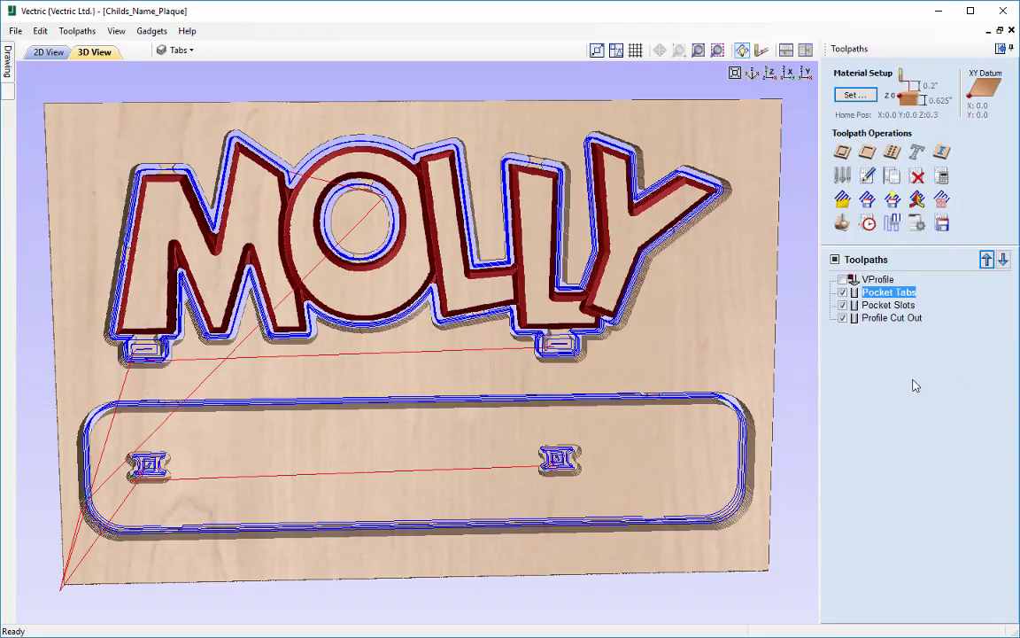